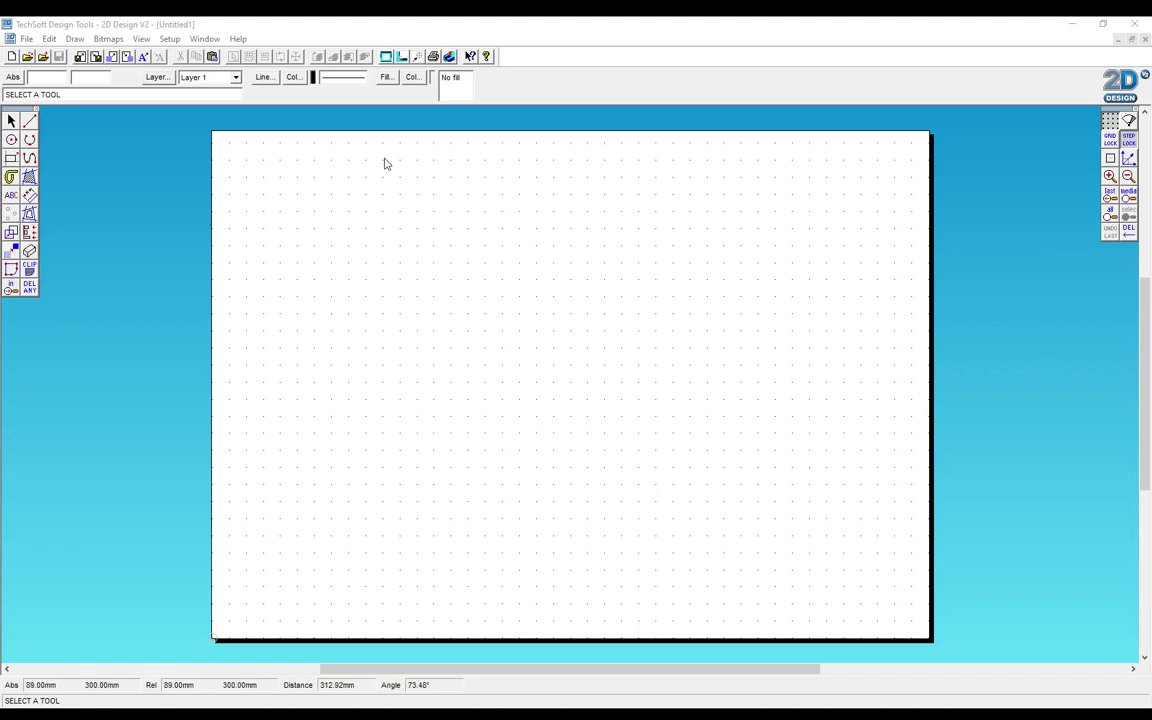
- Set the layout for the Roland Camm 1 GX-24 cutter at A4 with registration marks
{"action": "left_click", "coordinate": [171, 40]}
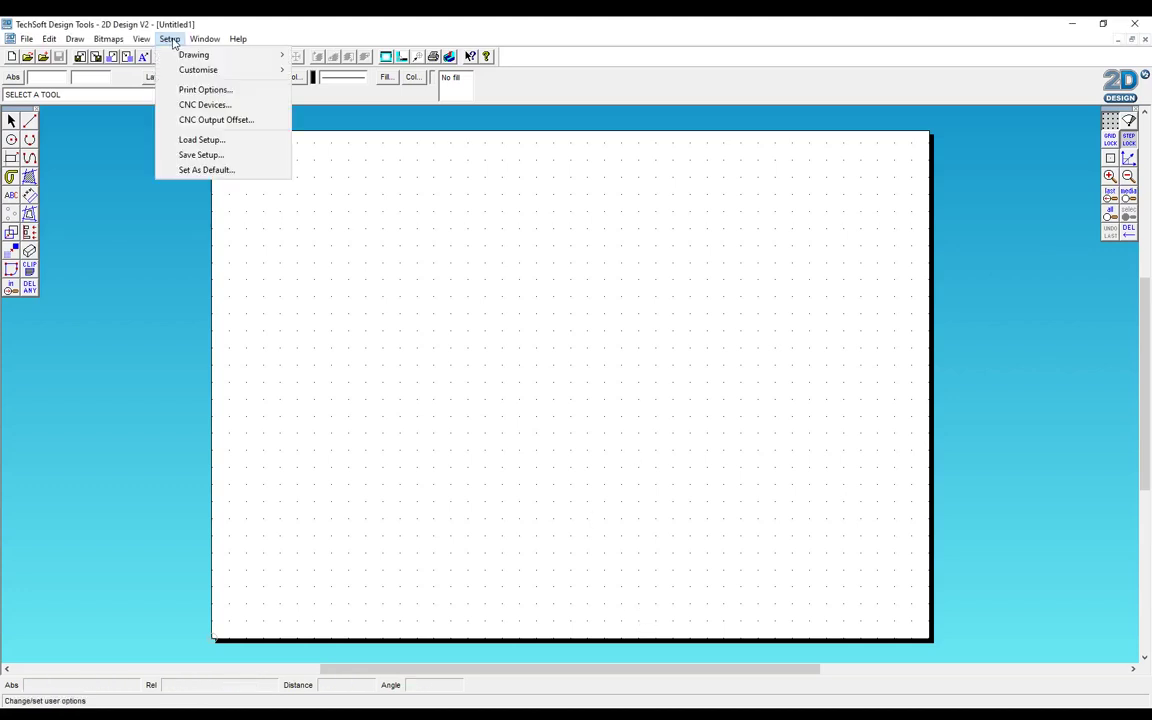
{"action": "mouse_move", "coordinate": [180, 56]}
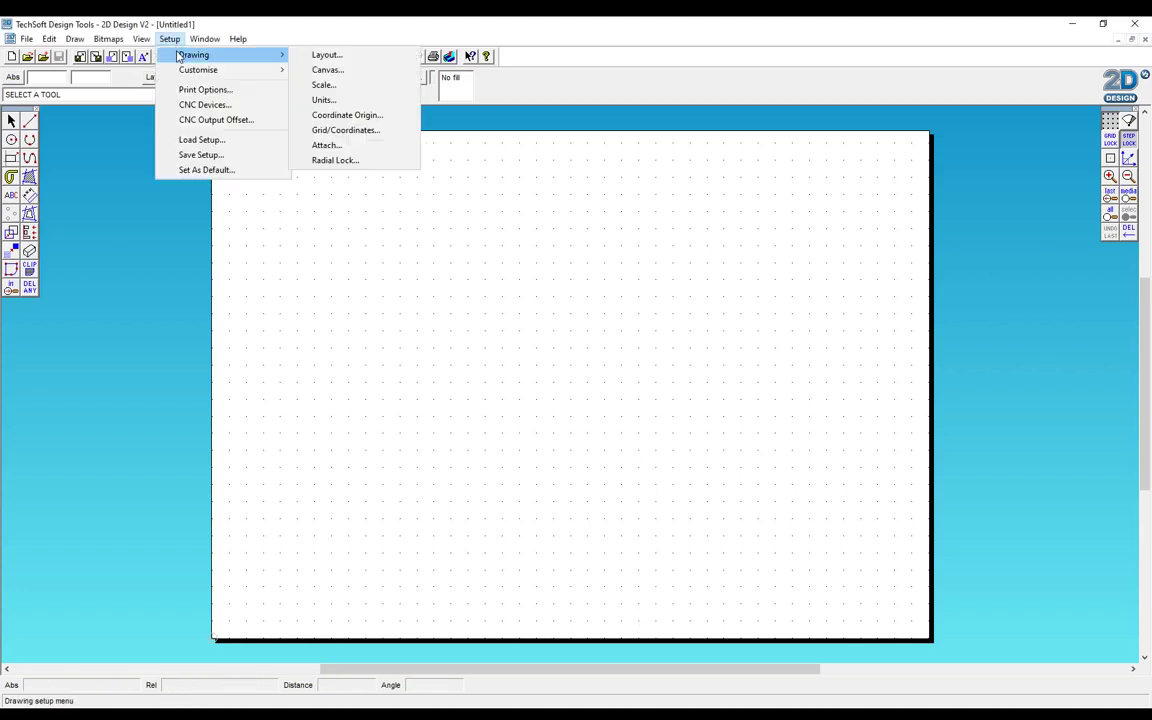
{"action": "left_click", "coordinate": [300, 55]}
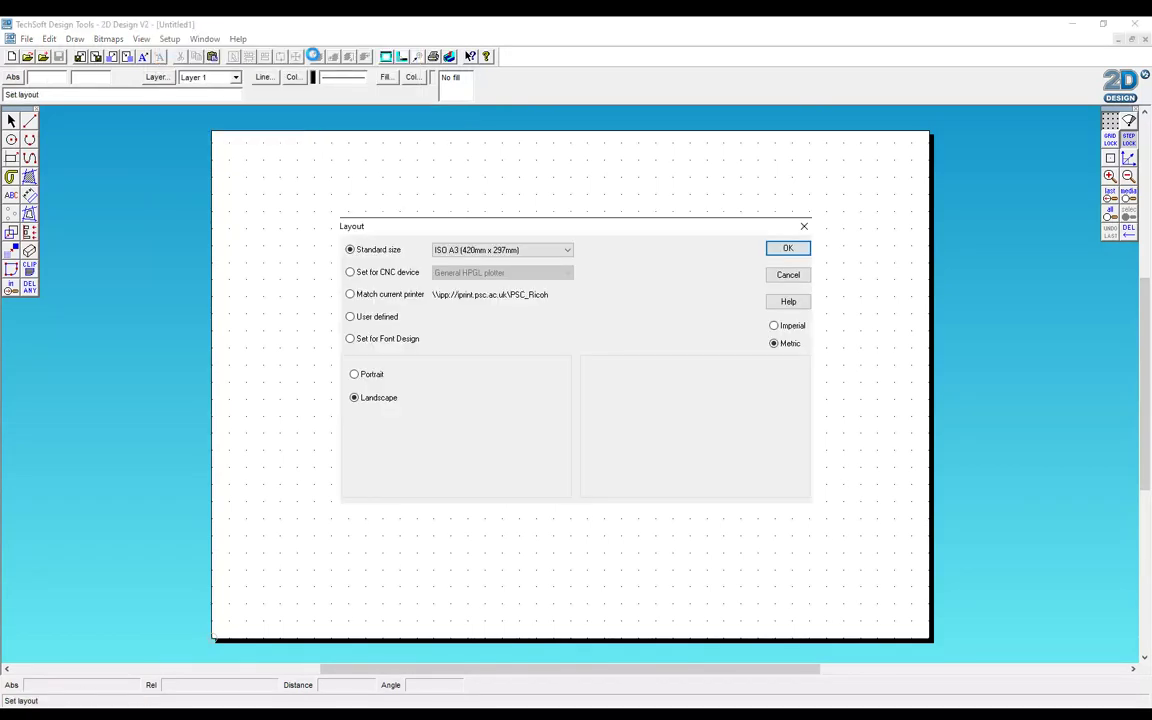
{"action": "left_click", "coordinate": [376, 272]}
{"action": "left_click", "coordinate": [489, 273]}
{"action": "key", "text": "Down"}
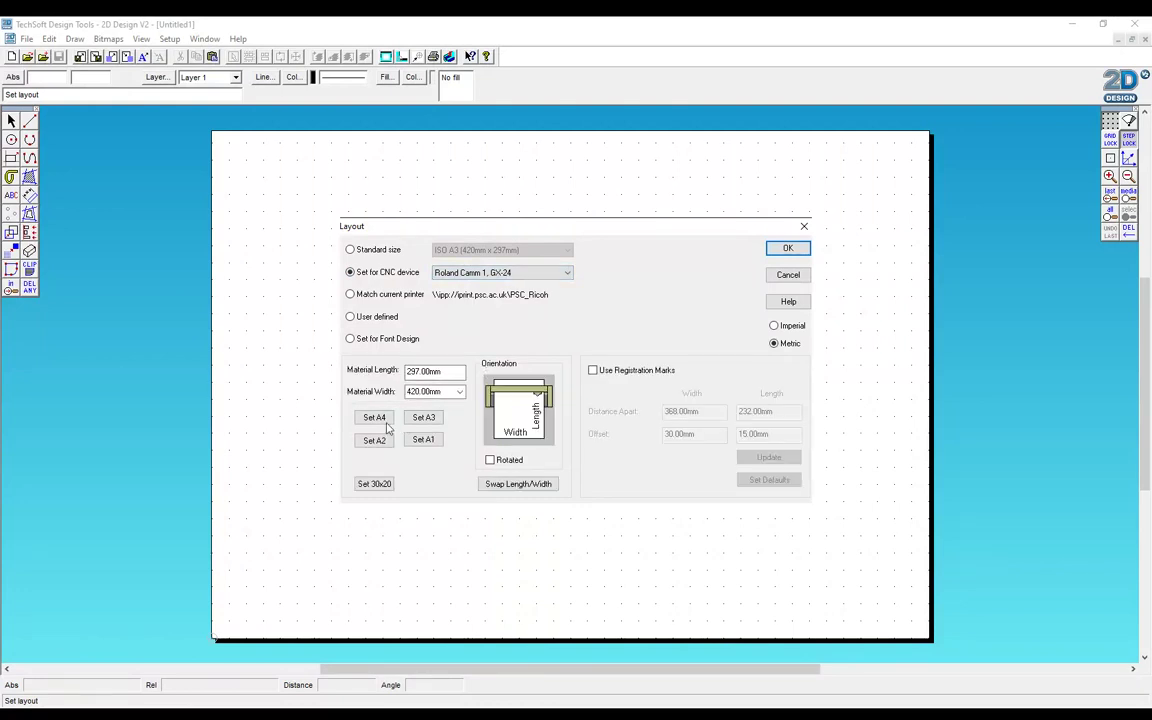
{"action": "left_click", "coordinate": [594, 370]}
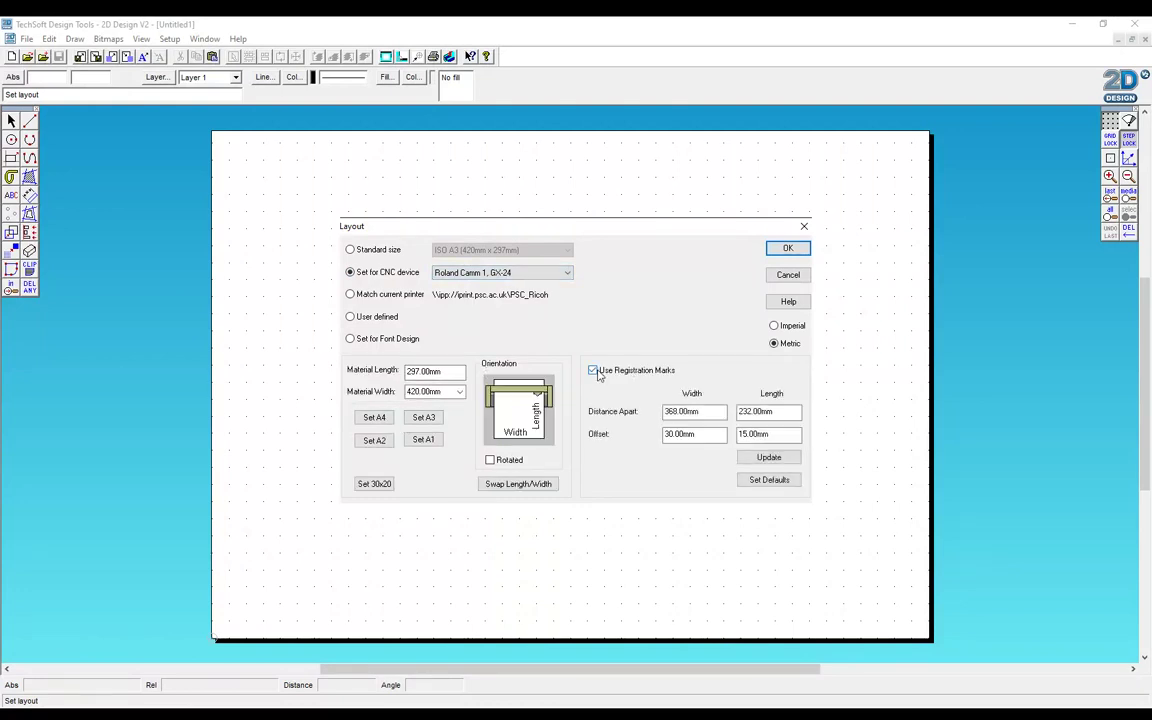
{"action": "left_click", "coordinate": [373, 418]}
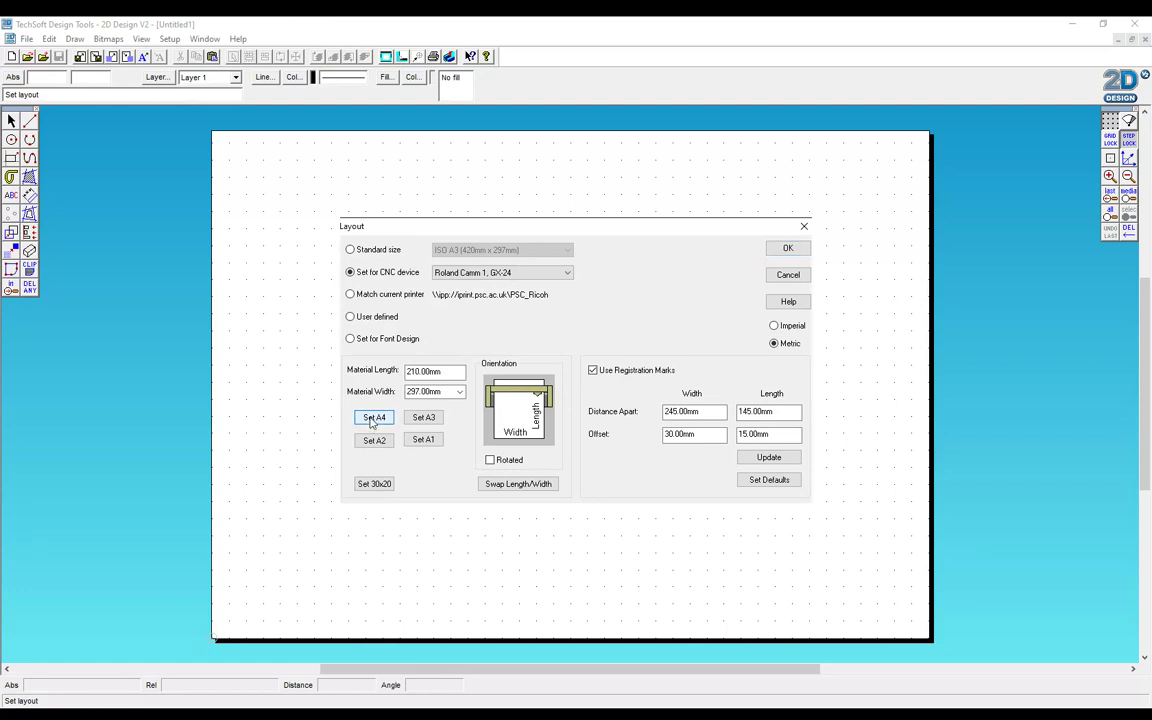
{"action": "left_click", "coordinate": [787, 250]}
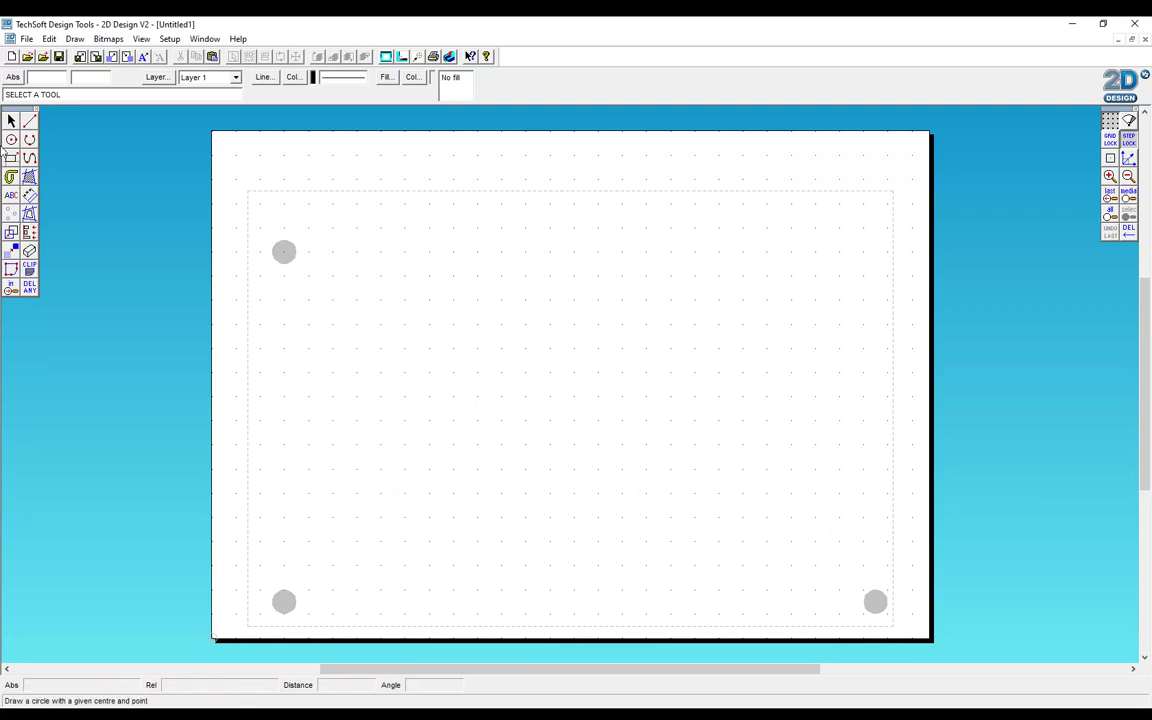
- Draw a 60 mm radius circle in the middle of the sheet
{"action": "left_click", "coordinate": [11, 140]}
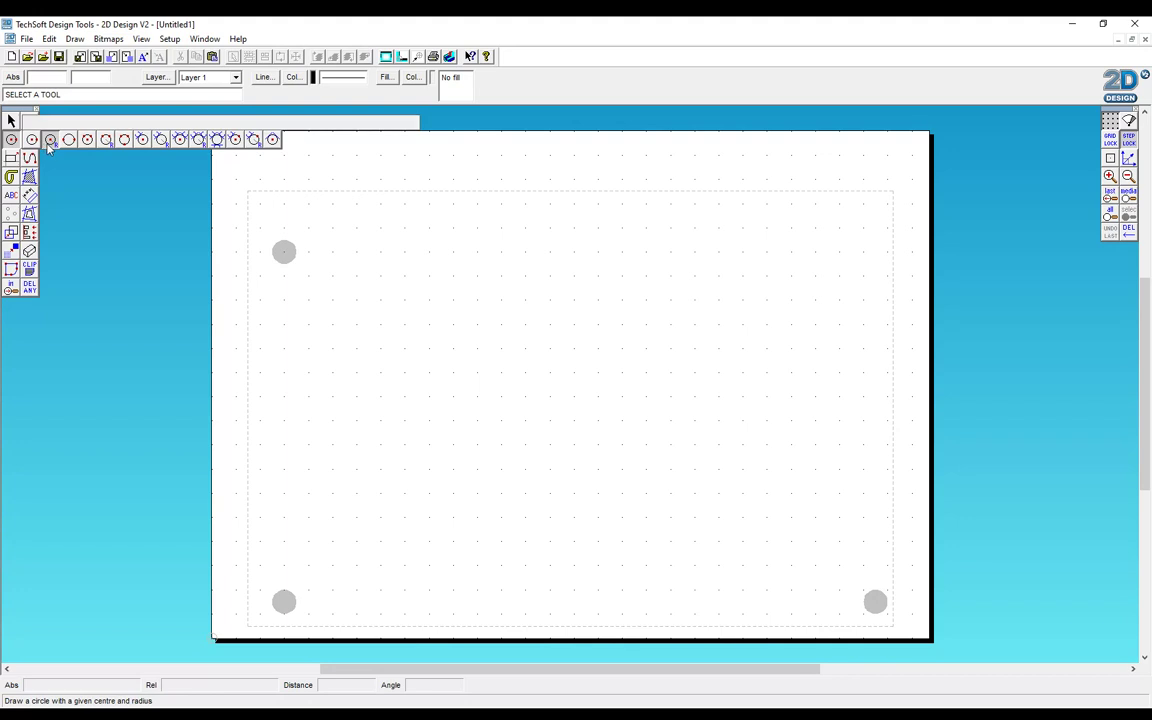
{"action": "left_click", "coordinate": [50, 140]}
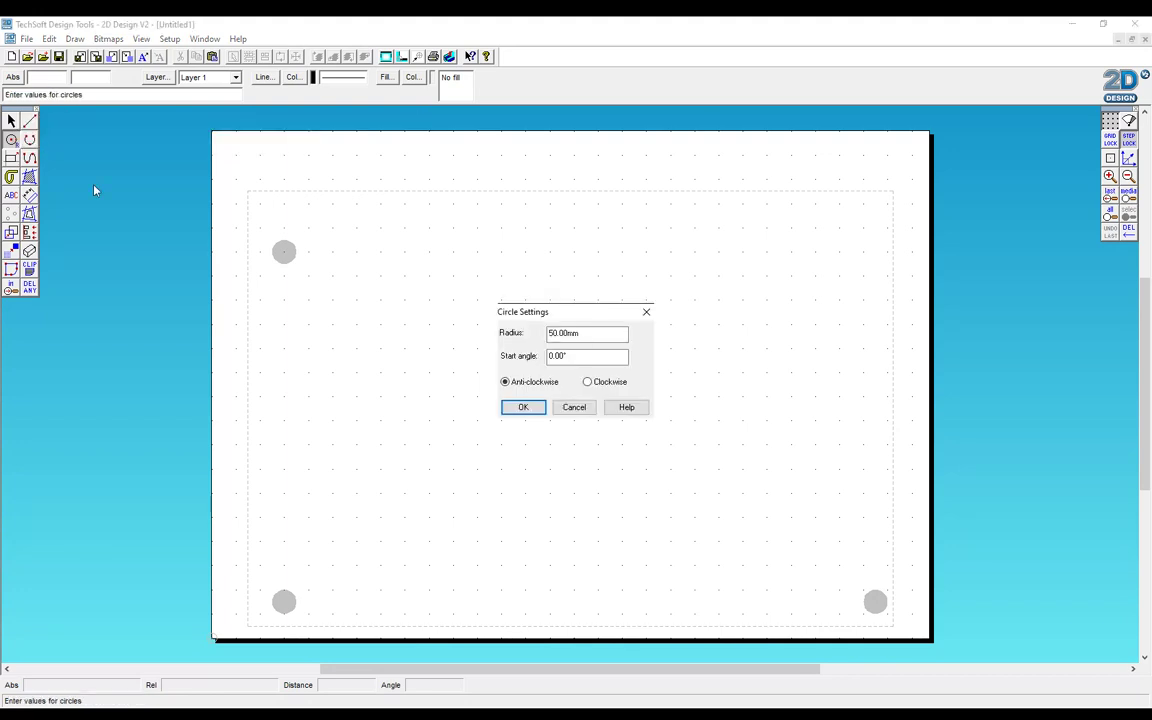
{"action": "left_click", "coordinate": [594, 333]}
{"action": "key", "text": "BackSpace"}
{"action": "key", "text": "BackSpace"}
{"action": "type", "text": "60"}
{"action": "left_click", "coordinate": [521, 407]}
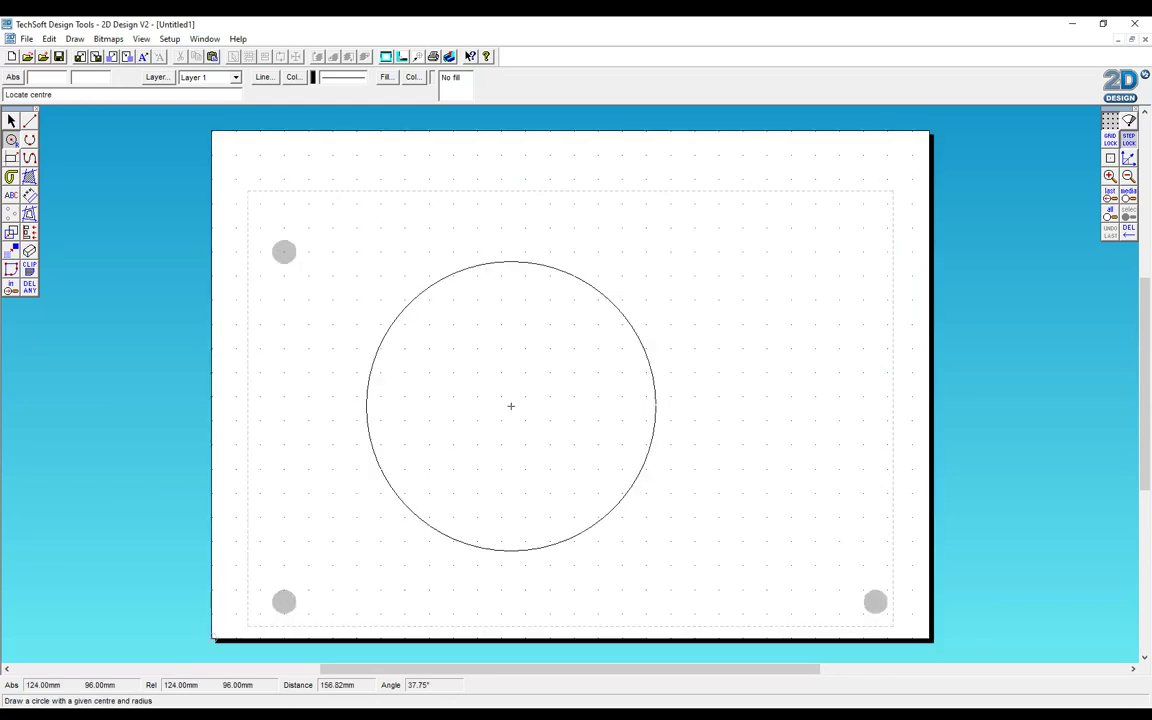
{"action": "left_click", "coordinate": [546, 423]}
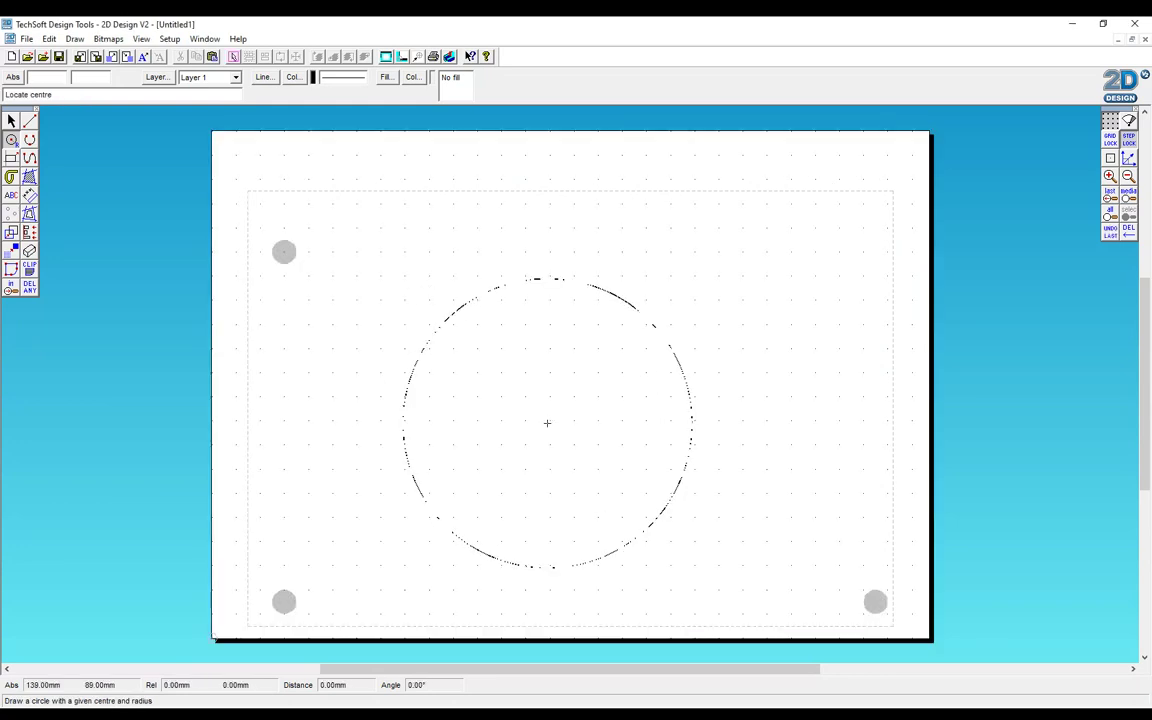
- Set the circle radius to 7.5 mm for the small centre hole
{"action": "left_click", "coordinate": [14, 123]}
{"action": "left_click", "coordinate": [11, 139]}
{"action": "right_click", "coordinate": [11, 139]}
{"action": "left_click_drag", "start_coordinate": [601, 333], "coordinate": [495, 328]}
{"action": "key", "text": "BackSpace"}
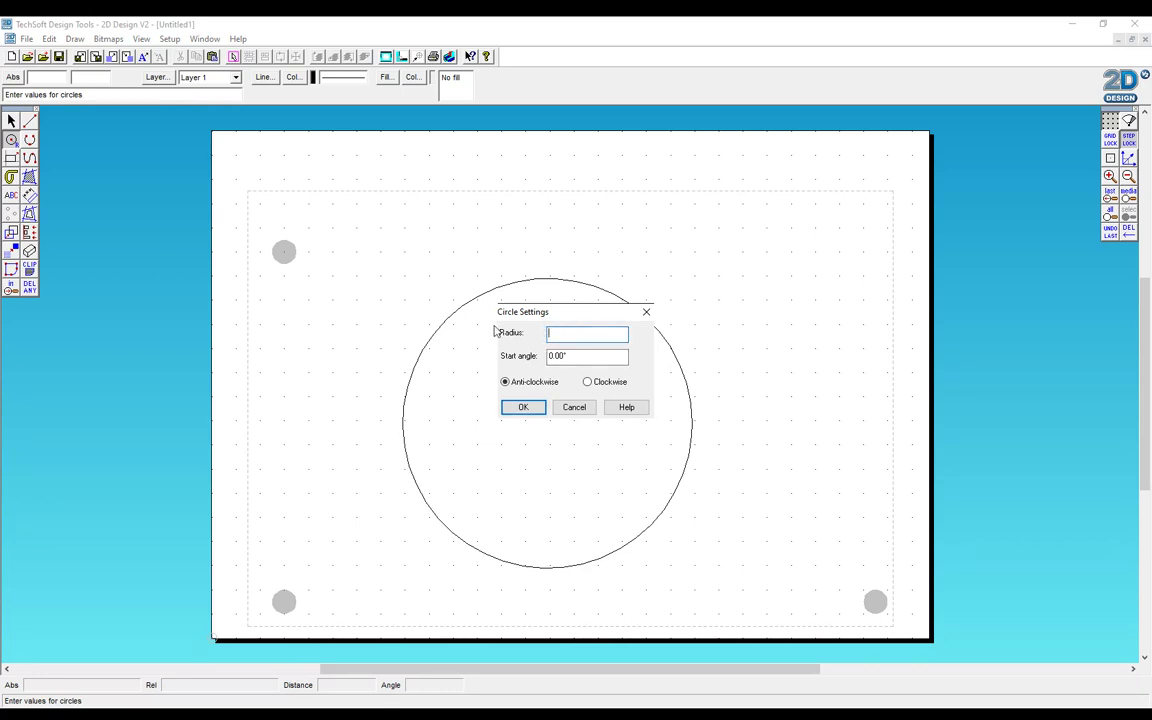
{"action": "type", "text": "7.5"}
{"action": "left_click", "coordinate": [523, 407]}
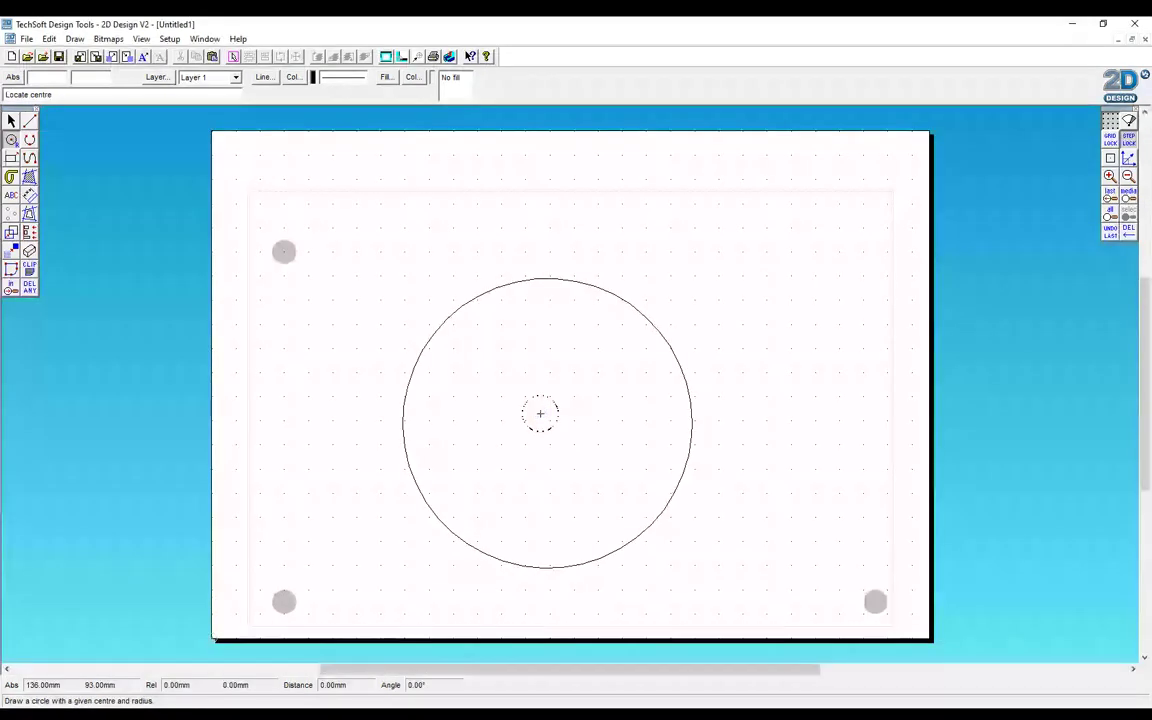
- Place the small circle and centre both circles vertically on it
{"action": "left_click", "coordinate": [12, 121]}
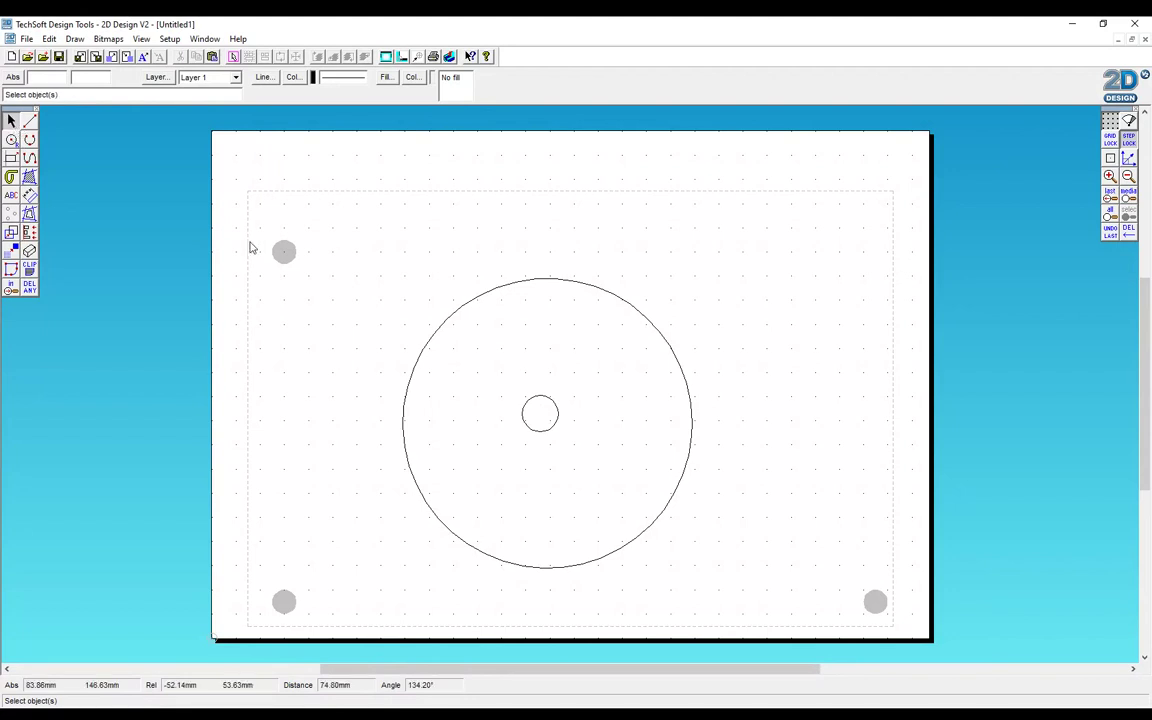
{"action": "left_click_drag", "start_coordinate": [389, 272], "coordinate": [756, 594]}
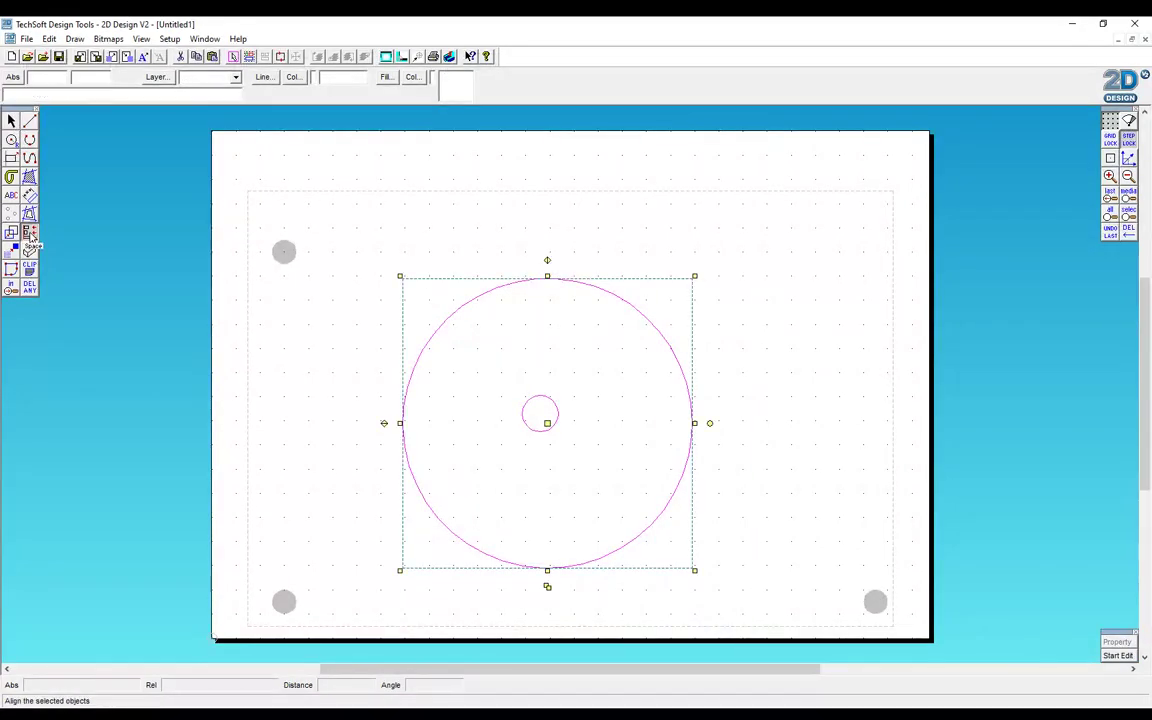
{"action": "left_click", "coordinate": [28, 213]}
{"action": "left_click", "coordinate": [495, 361]}
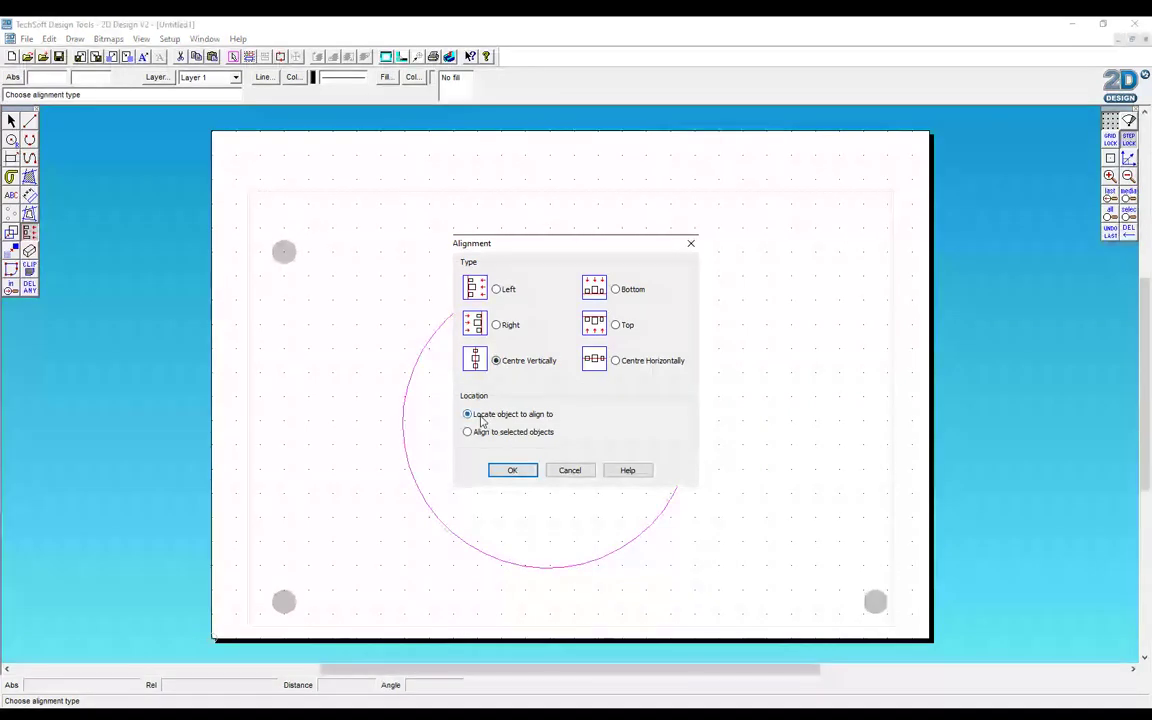
{"action": "left_click", "coordinate": [512, 470]}
{"action": "left_click", "coordinate": [552, 438]}
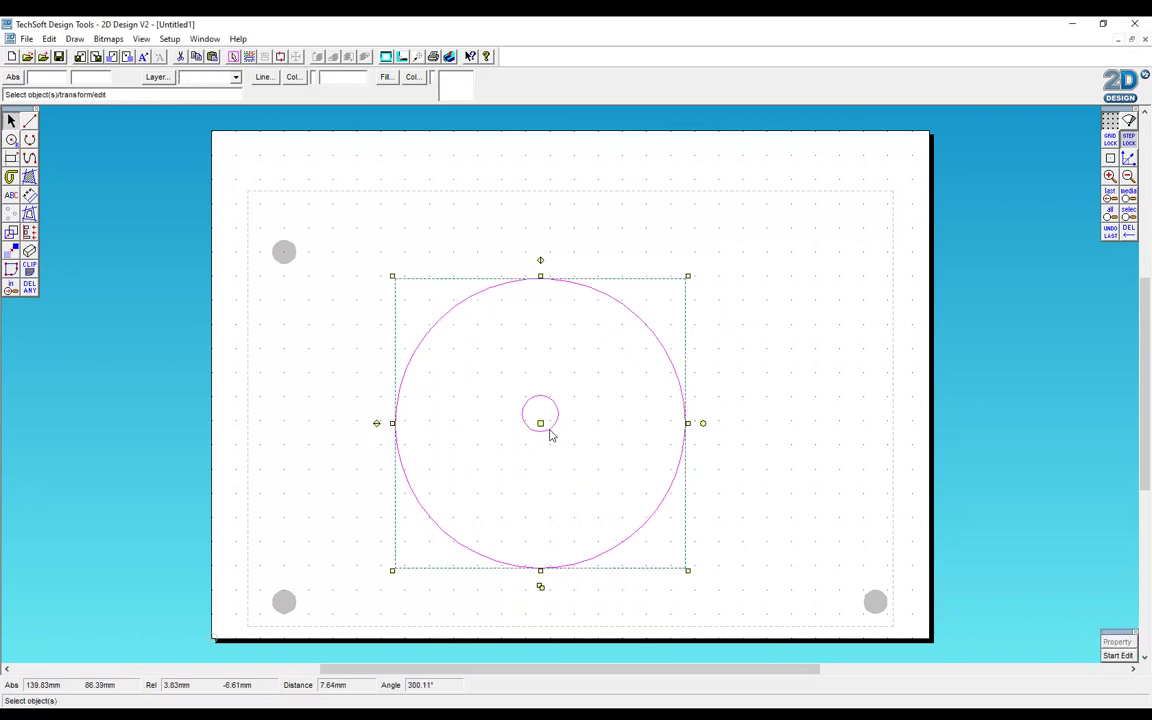
- Centre both circles horizontally on the small circle
{"action": "left_click", "coordinate": [10, 232]}
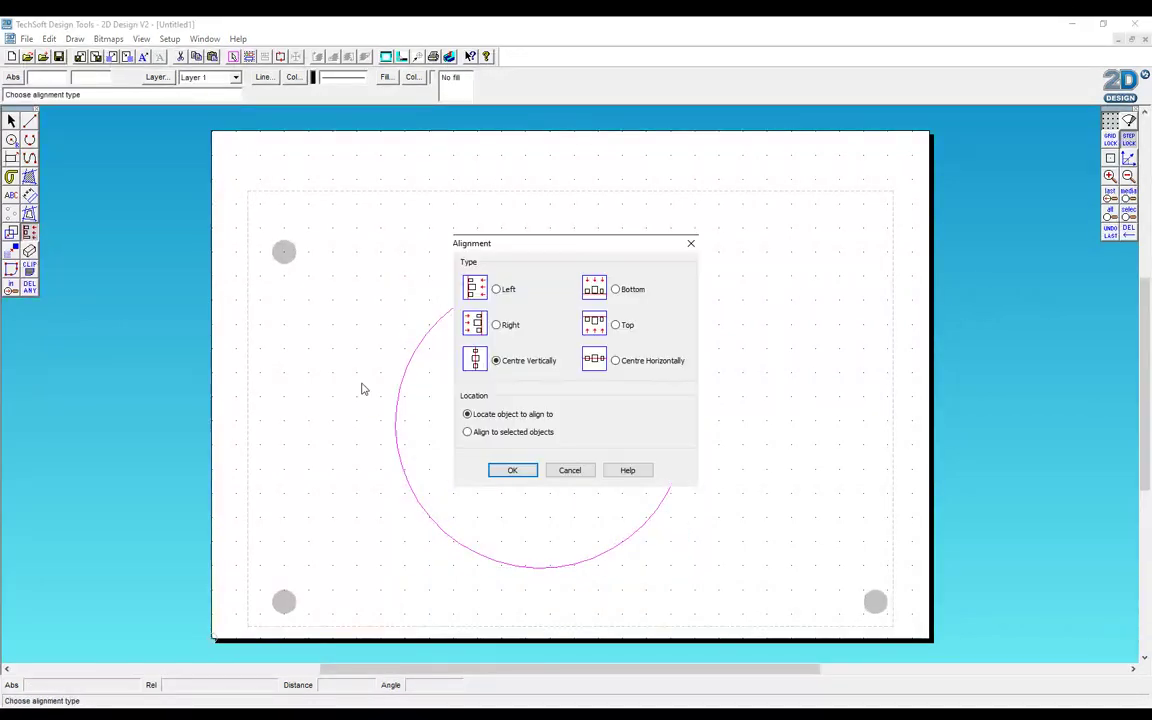
{"action": "left_click", "coordinate": [616, 361]}
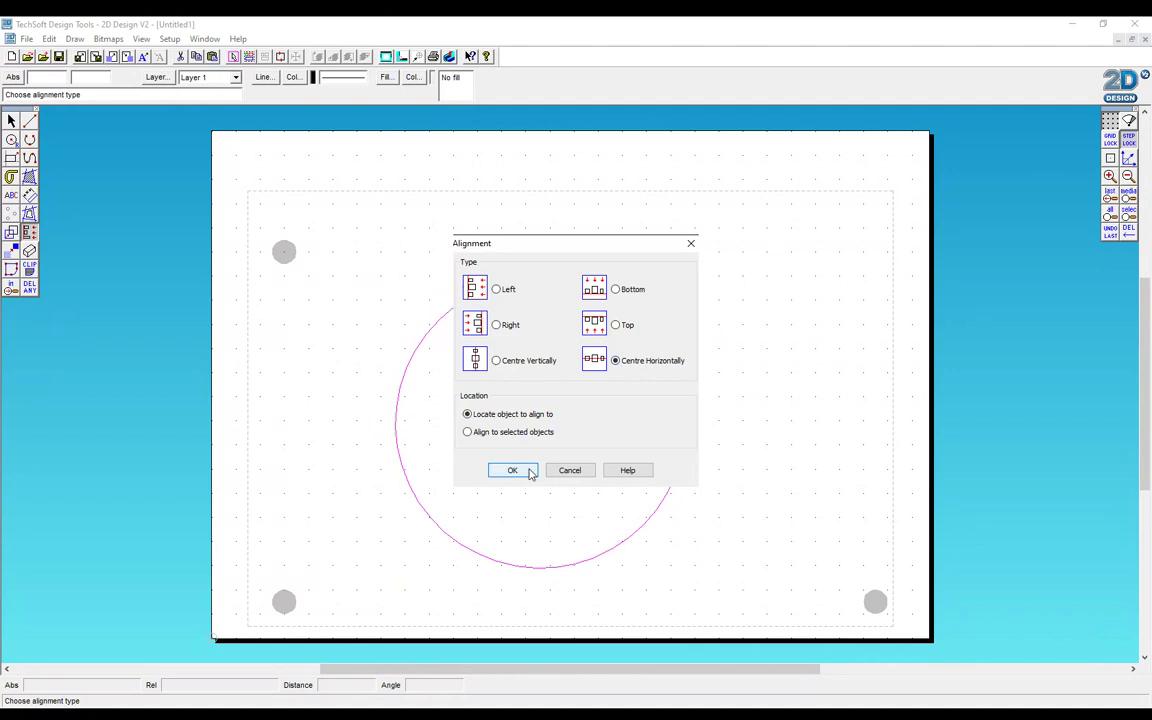
{"action": "left_click", "coordinate": [512, 470]}
{"action": "left_click", "coordinate": [547, 435]}
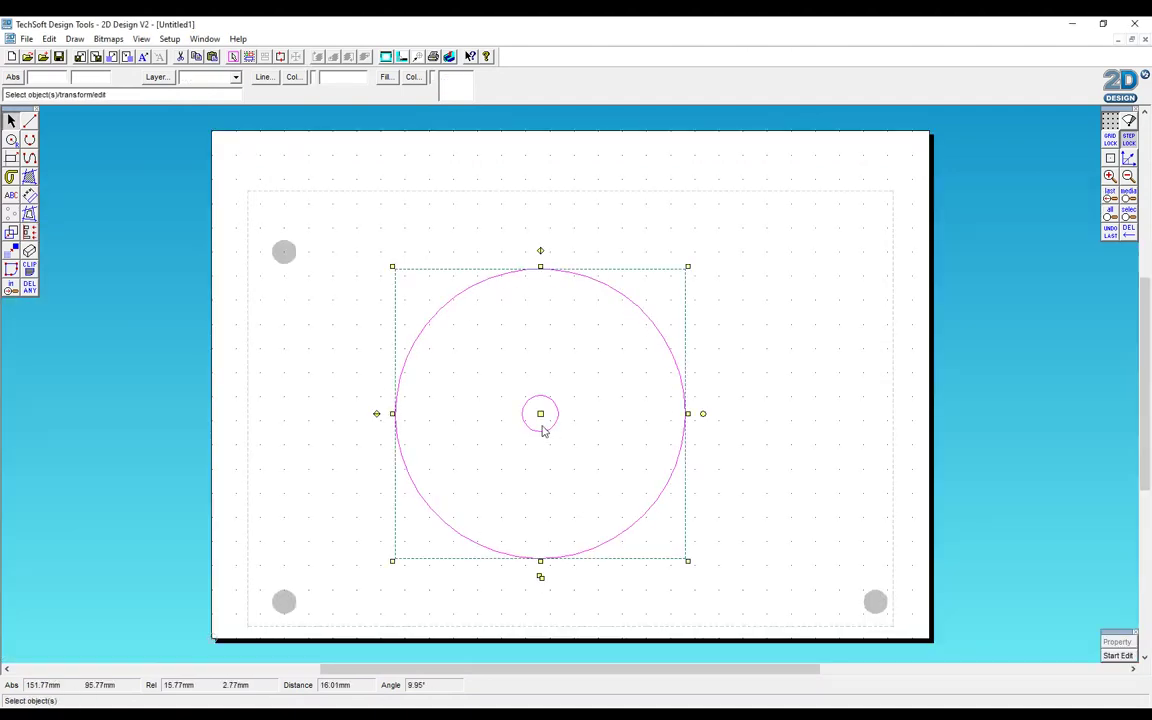
{"action": "key", "text": "Escape"}
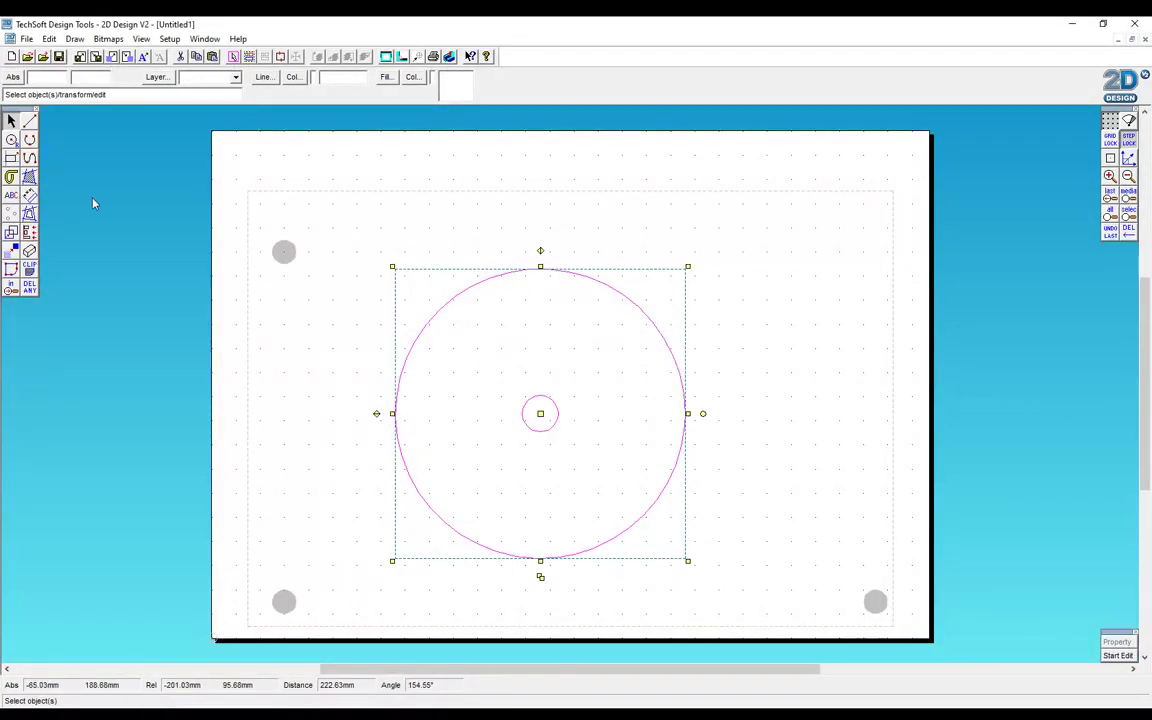
- Rename Layer 1 to 'cut'
{"action": "left_click", "coordinate": [312, 334]}
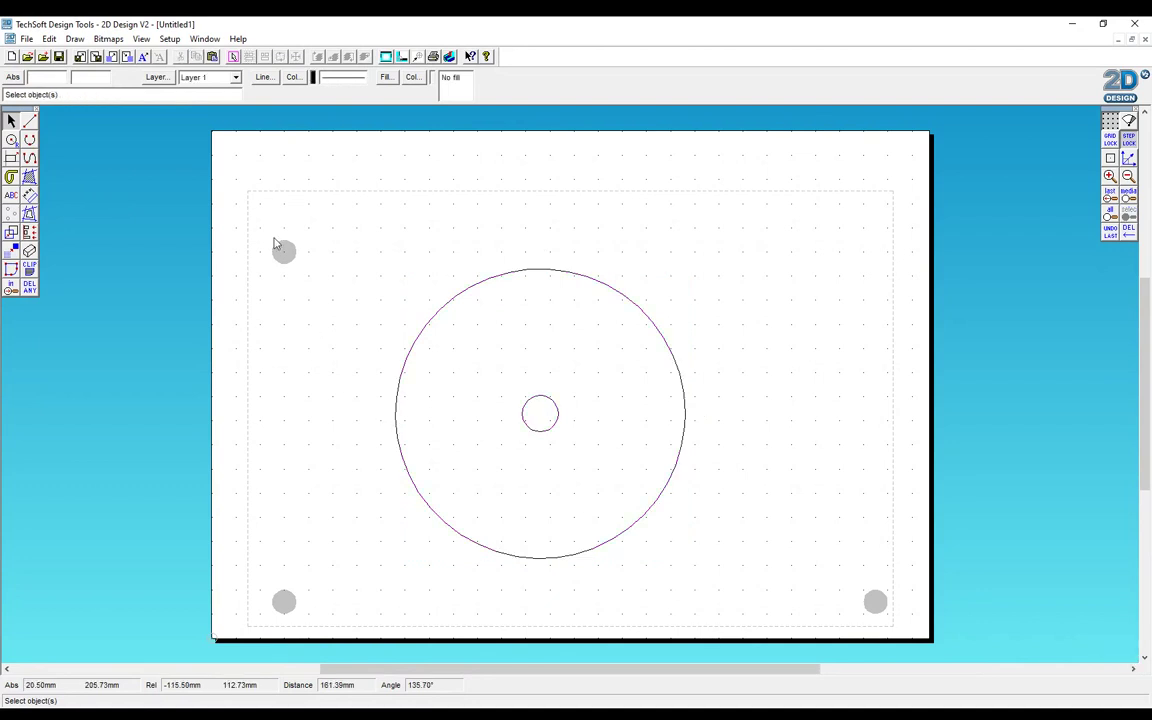
{"action": "left_click", "coordinate": [157, 78]}
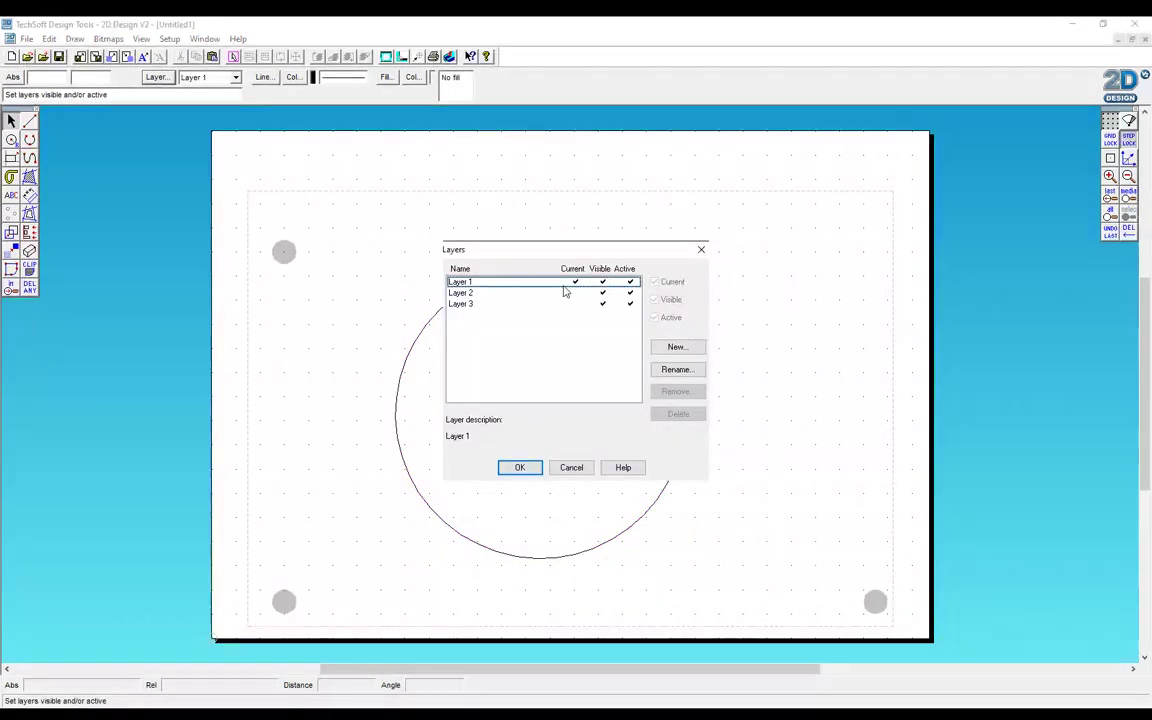
{"action": "left_click", "coordinate": [677, 369]}
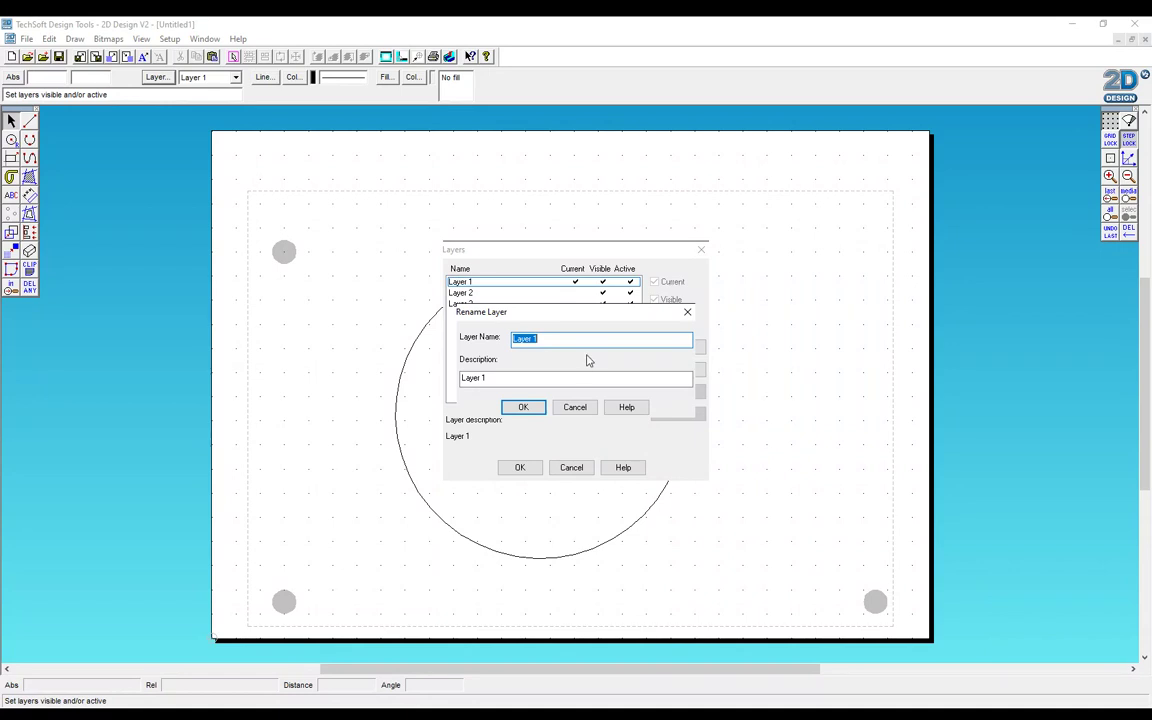
{"action": "type", "text": "cut"}
{"action": "left_click", "coordinate": [525, 407]}
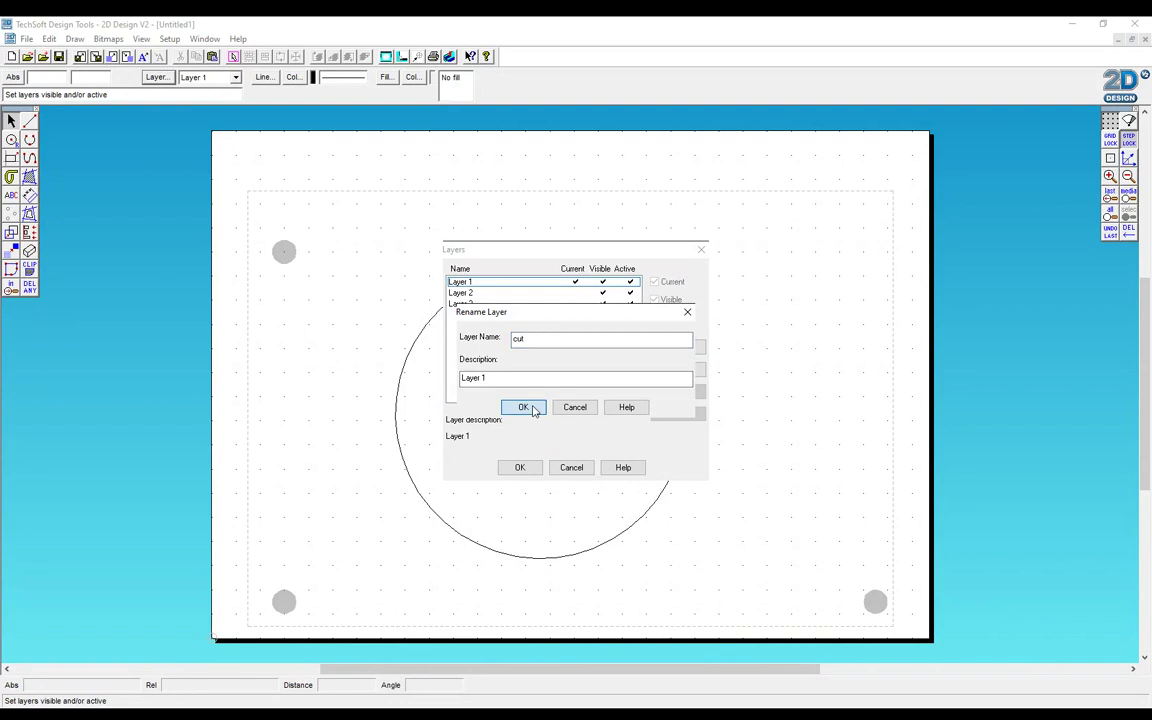
{"action": "left_click", "coordinate": [525, 468]}
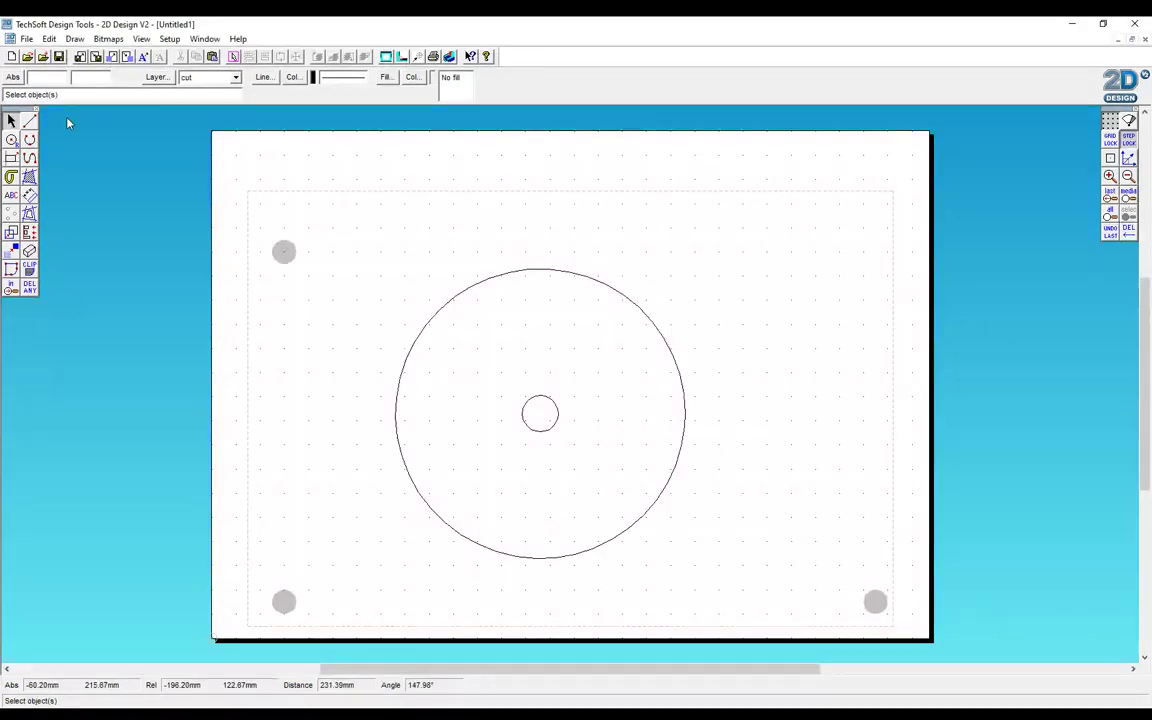
- Rename Layer 2 to 'print'
{"action": "left_click", "coordinate": [156, 78]}
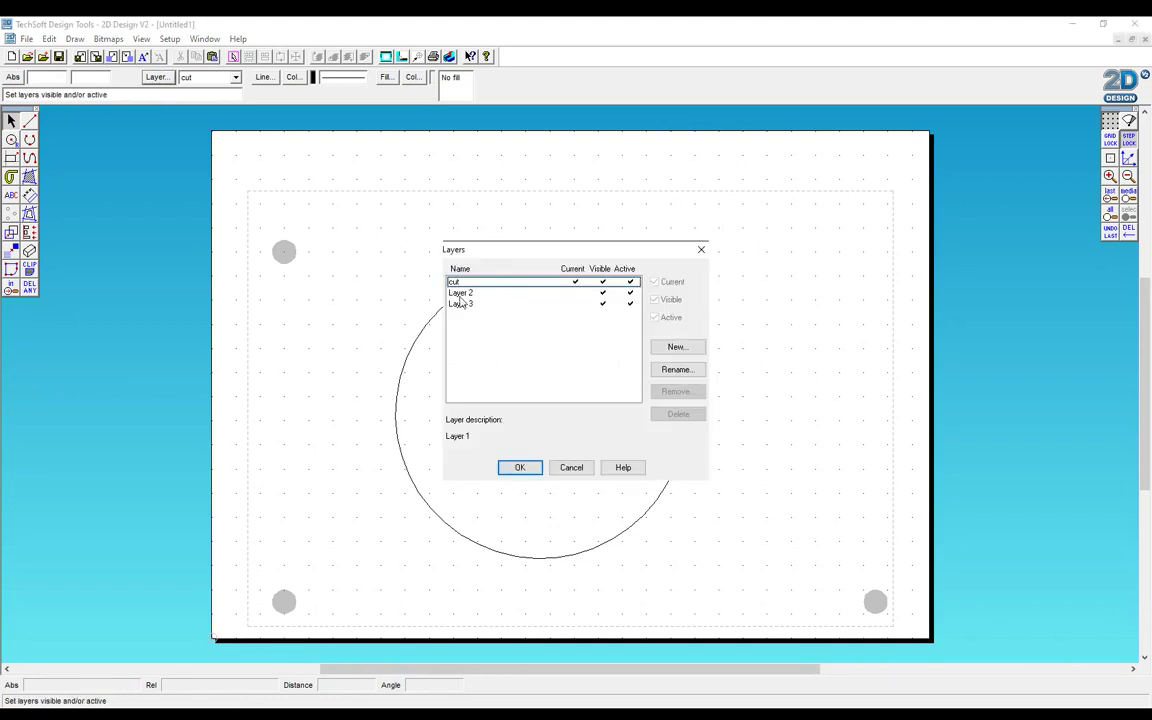
{"action": "left_click", "coordinate": [461, 293]}
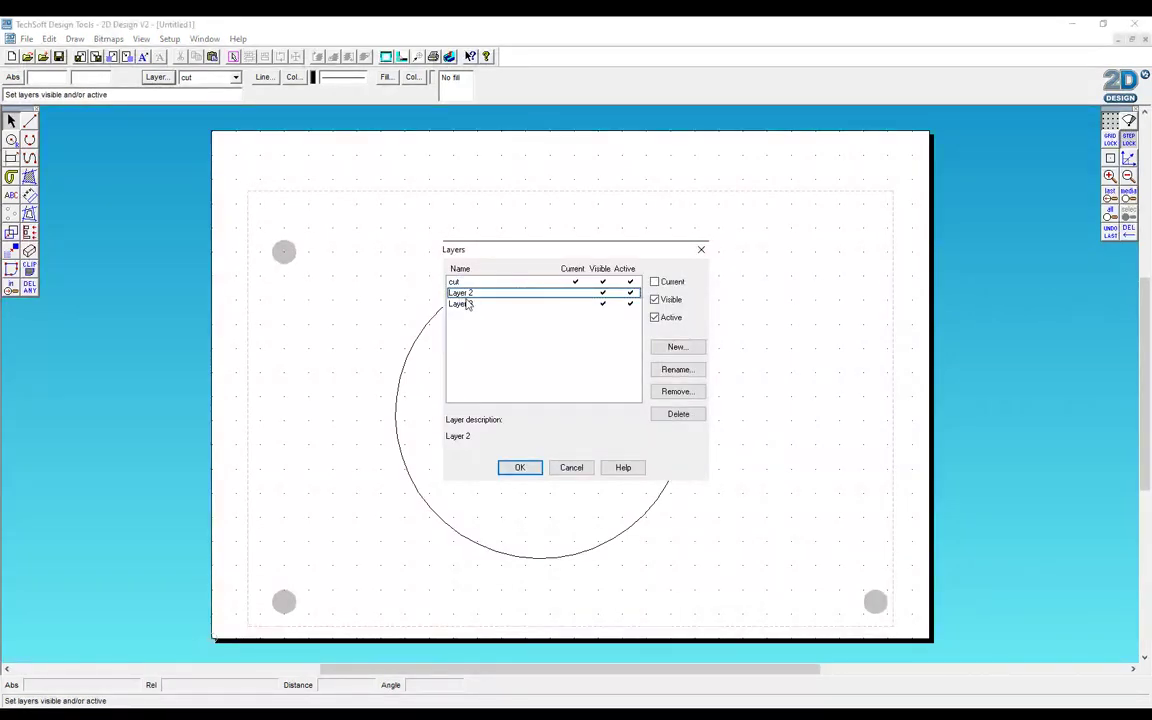
{"action": "left_click", "coordinate": [678, 370]}
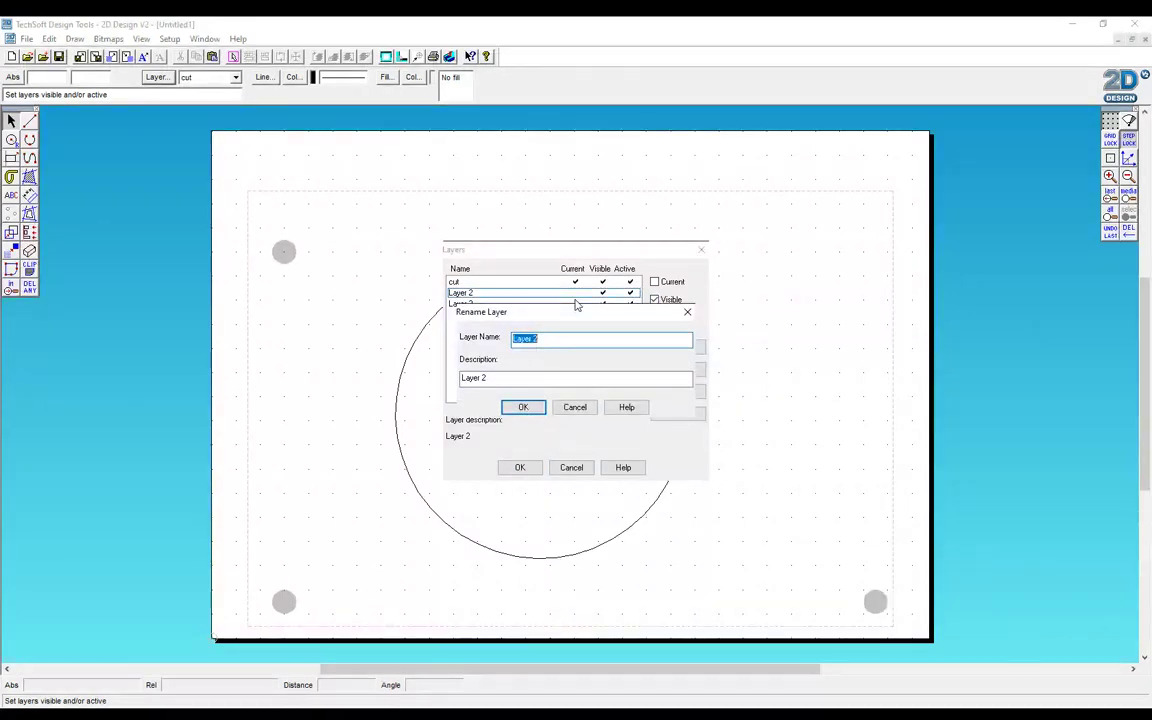
{"action": "type", "text": "print"}
{"action": "left_click", "coordinate": [523, 407]}
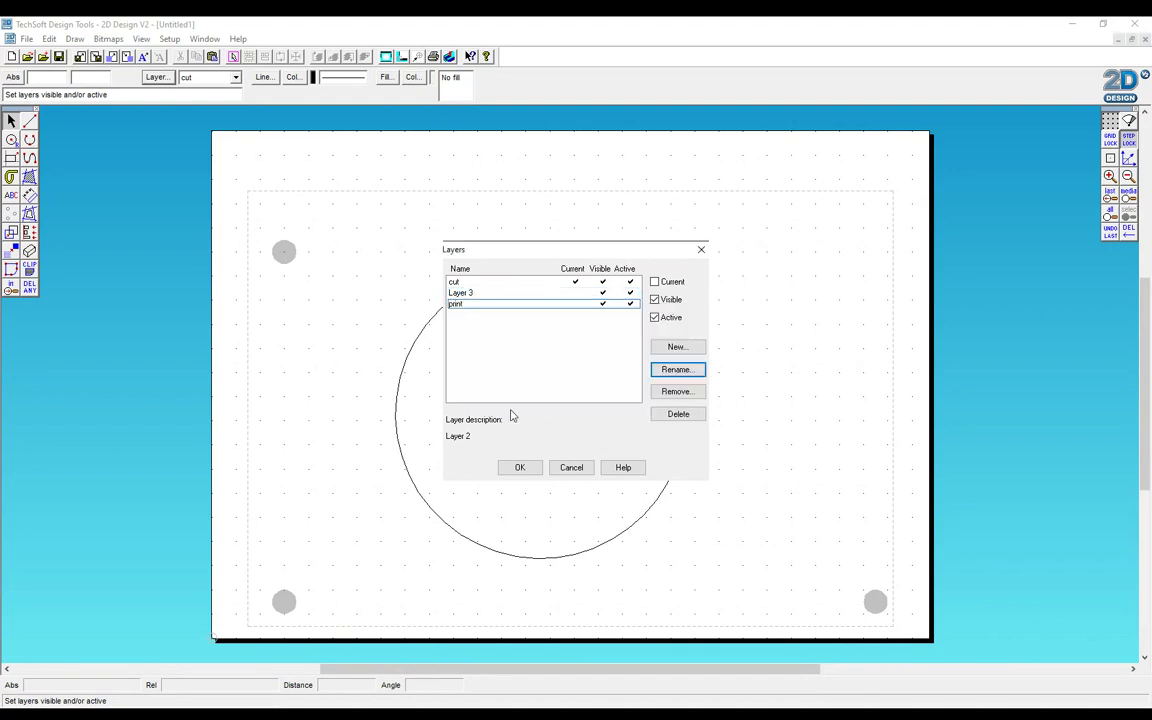
{"action": "left_click", "coordinate": [520, 467]}
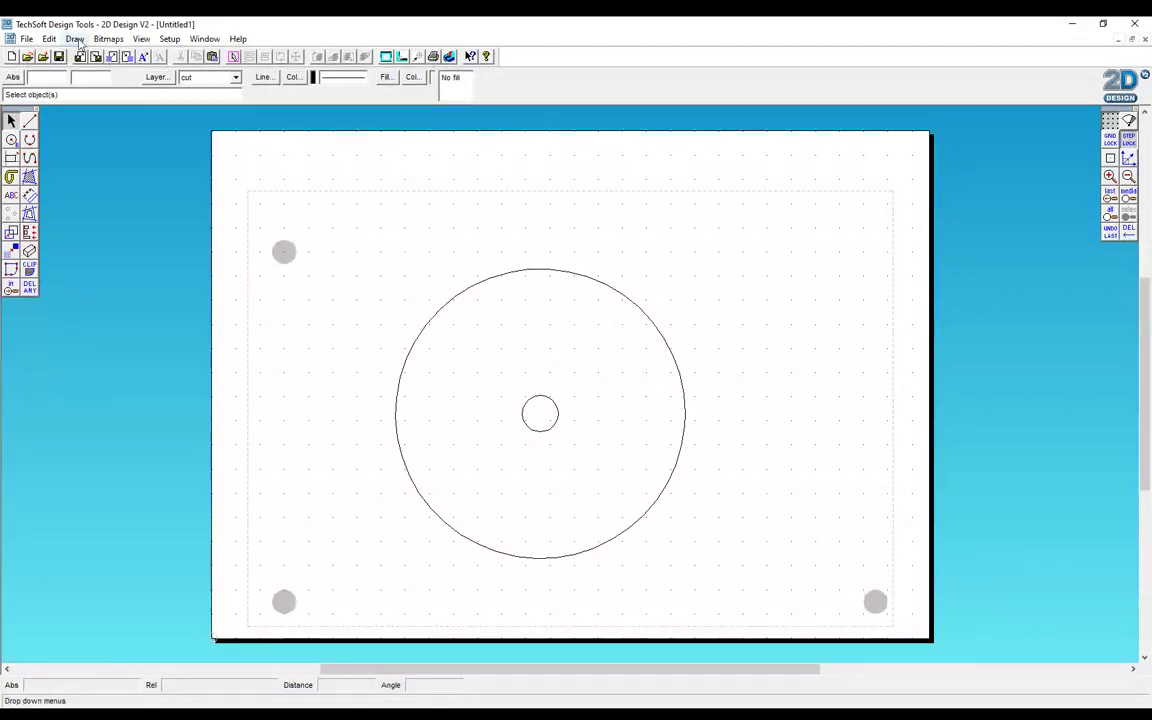
- Make 'print' the current layer and hide the 'cut' layer
{"action": "left_click", "coordinate": [158, 78]}
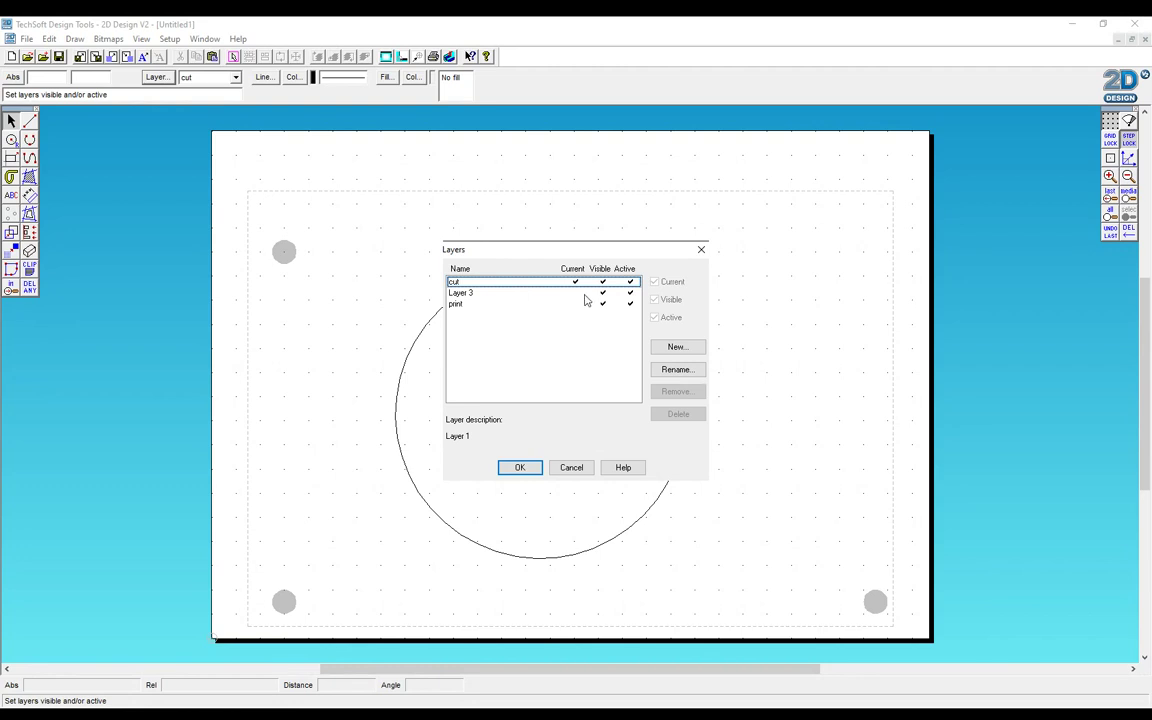
{"action": "left_click", "coordinate": [580, 292]}
{"action": "left_click", "coordinate": [580, 303]}
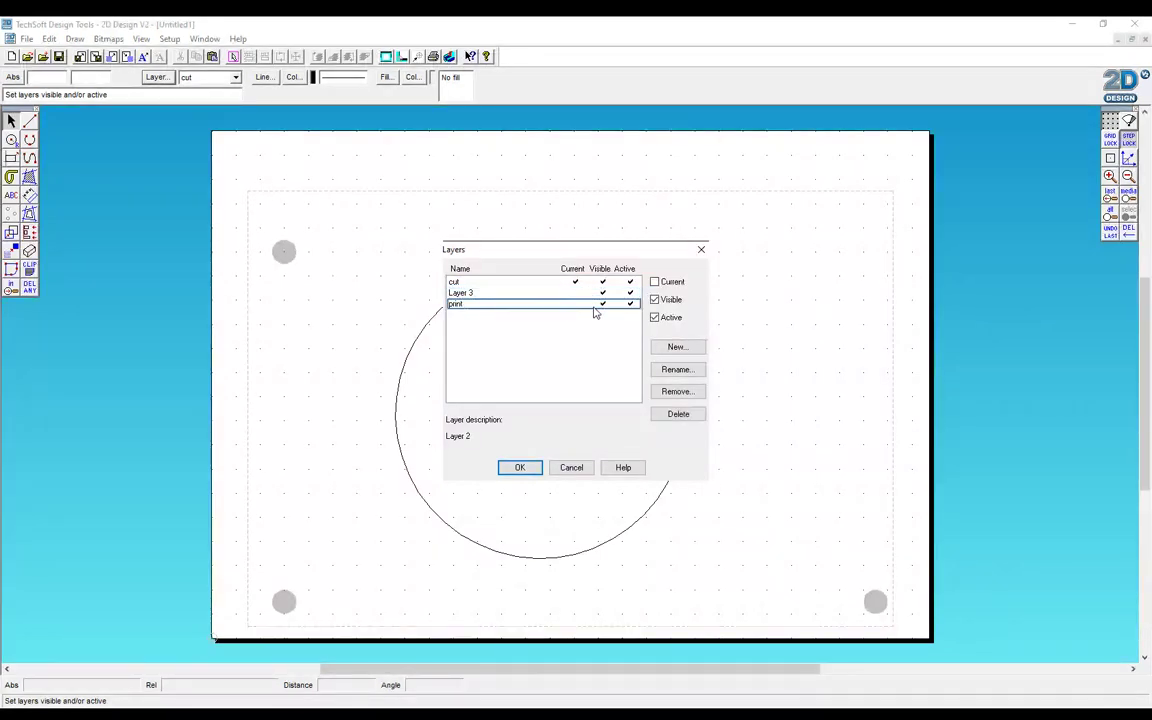
{"action": "left_click", "coordinate": [654, 281]}
{"action": "left_click", "coordinate": [460, 281]}
{"action": "left_click", "coordinate": [655, 300]}
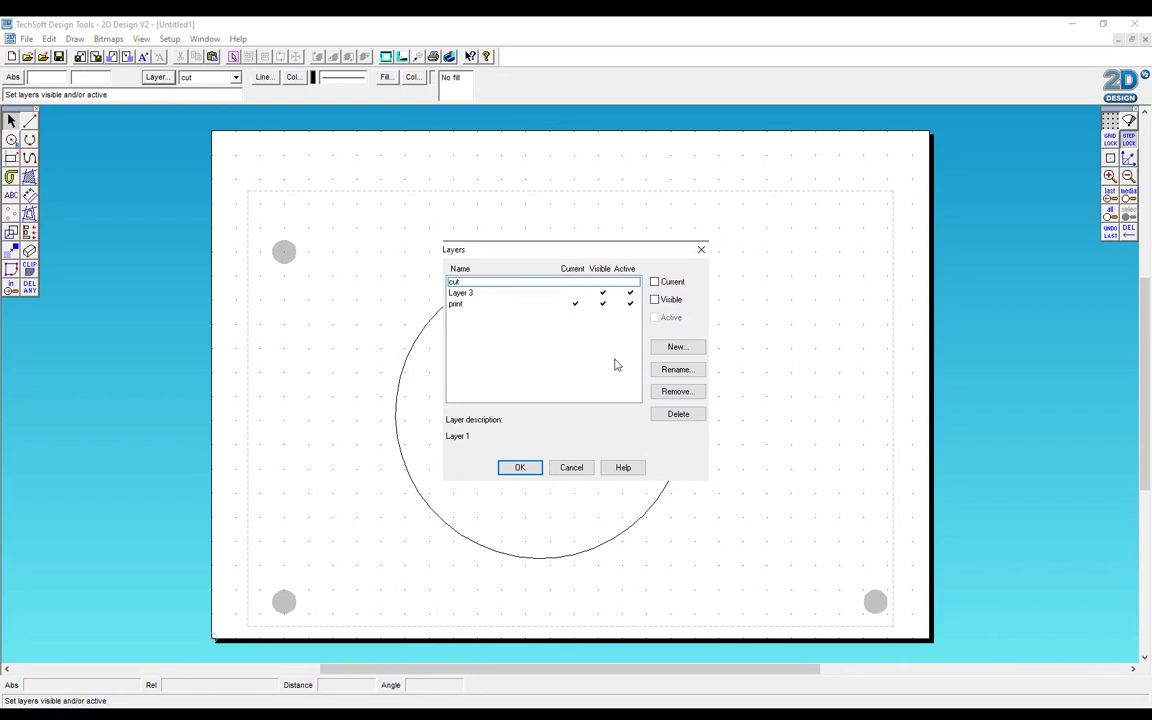
{"action": "left_click", "coordinate": [520, 467]}
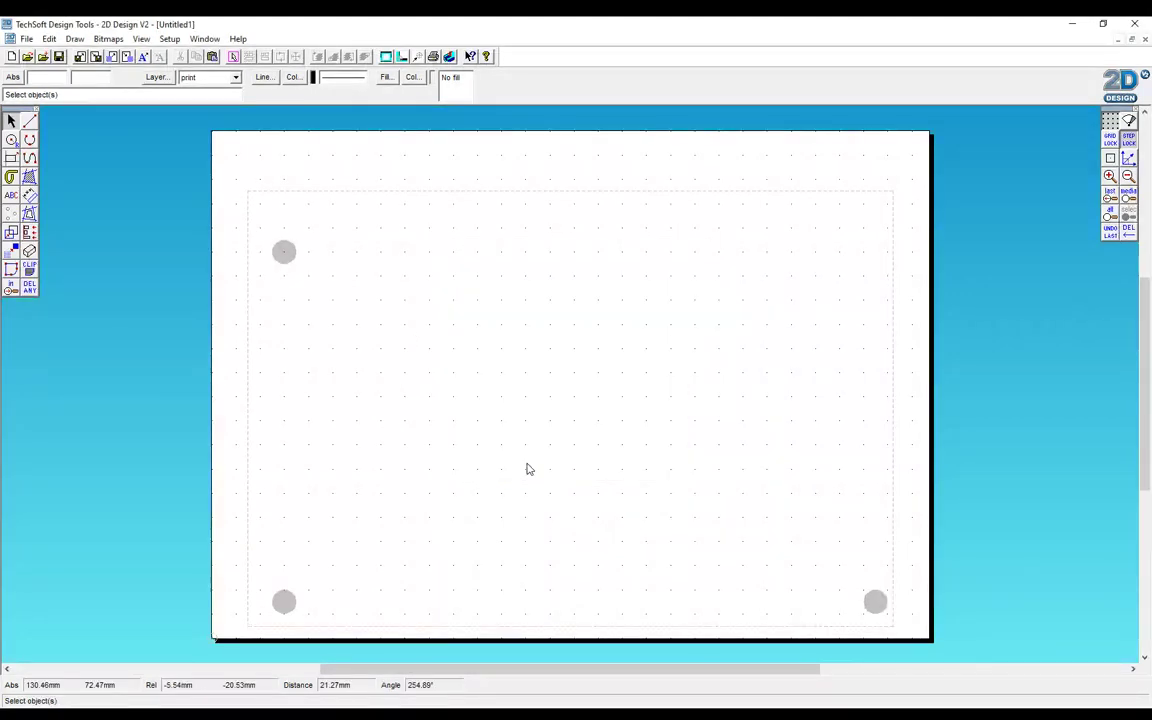
- Import artwork.jpg from J: > Product Design > Read Only > Graphic Communication > DEMOS > CAMM Demo
{"action": "left_click", "coordinate": [27, 39]}
{"action": "left_click", "coordinate": [56, 151]}
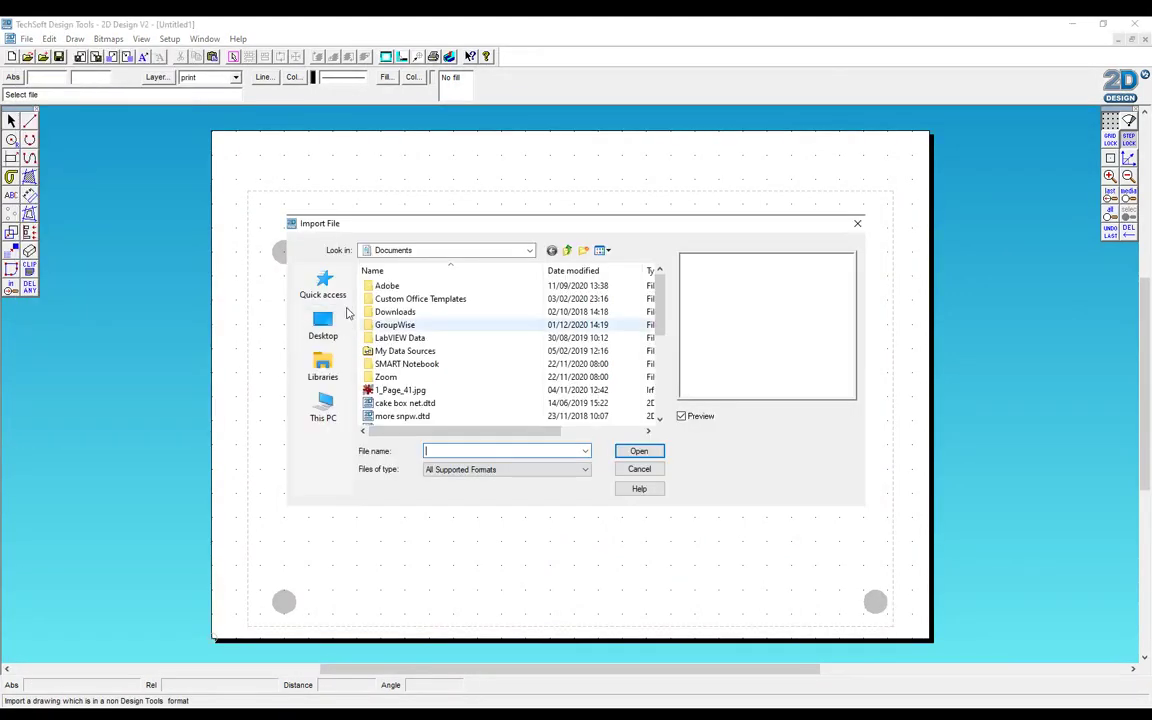
{"action": "left_click", "coordinate": [427, 250]}
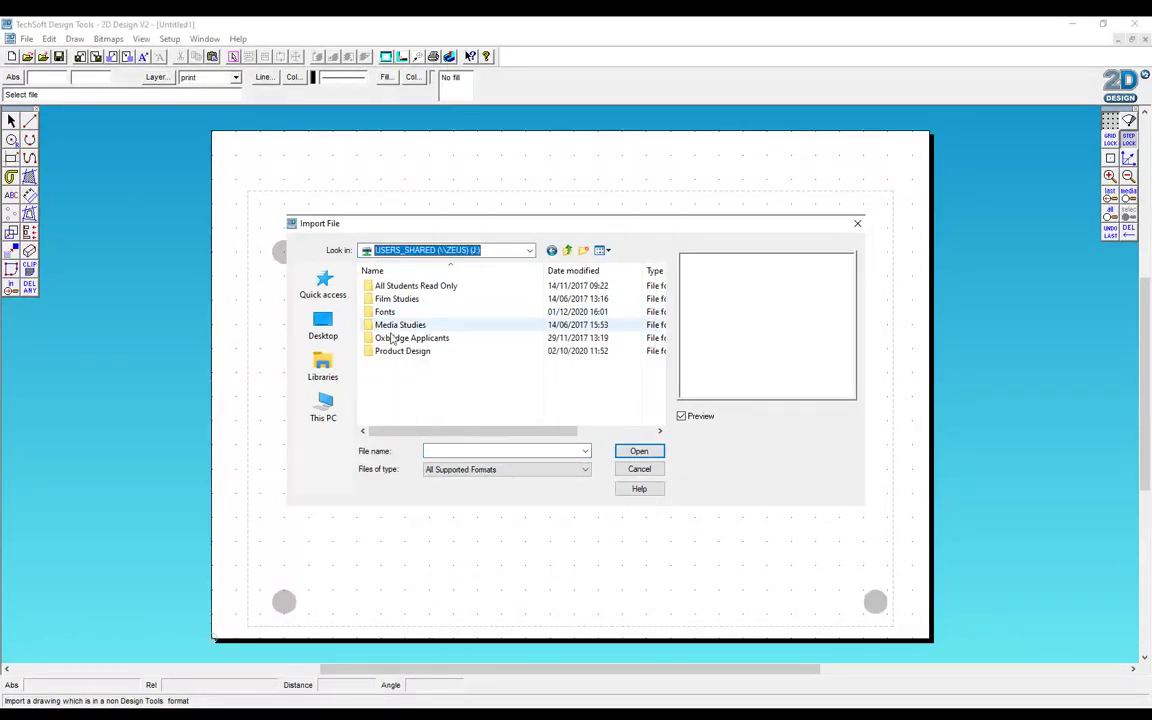
{"action": "double_click", "coordinate": [398, 351]}
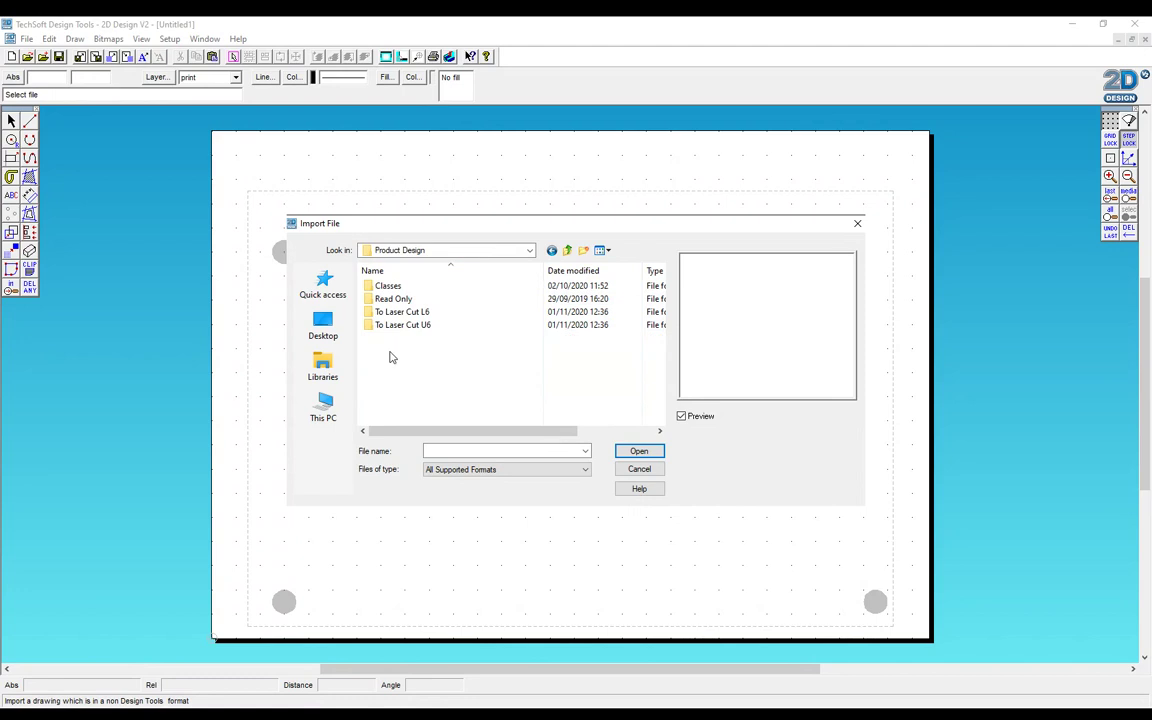
{"action": "double_click", "coordinate": [393, 299]}
{"action": "double_click", "coordinate": [395, 286]}
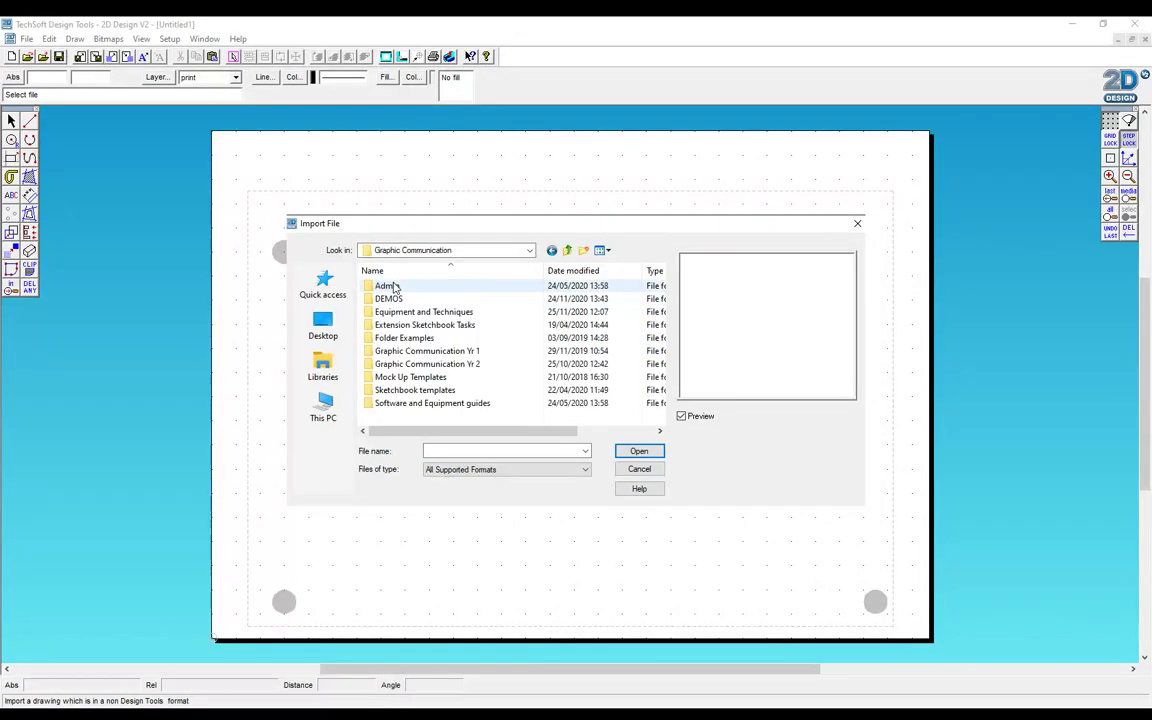
{"action": "double_click", "coordinate": [390, 299]}
{"action": "double_click", "coordinate": [393, 287]}
{"action": "left_click", "coordinate": [393, 287]}
- Place the artwork image on the page at 125 mm wide, then deselect it
{"action": "left_click", "coordinate": [639, 451]}
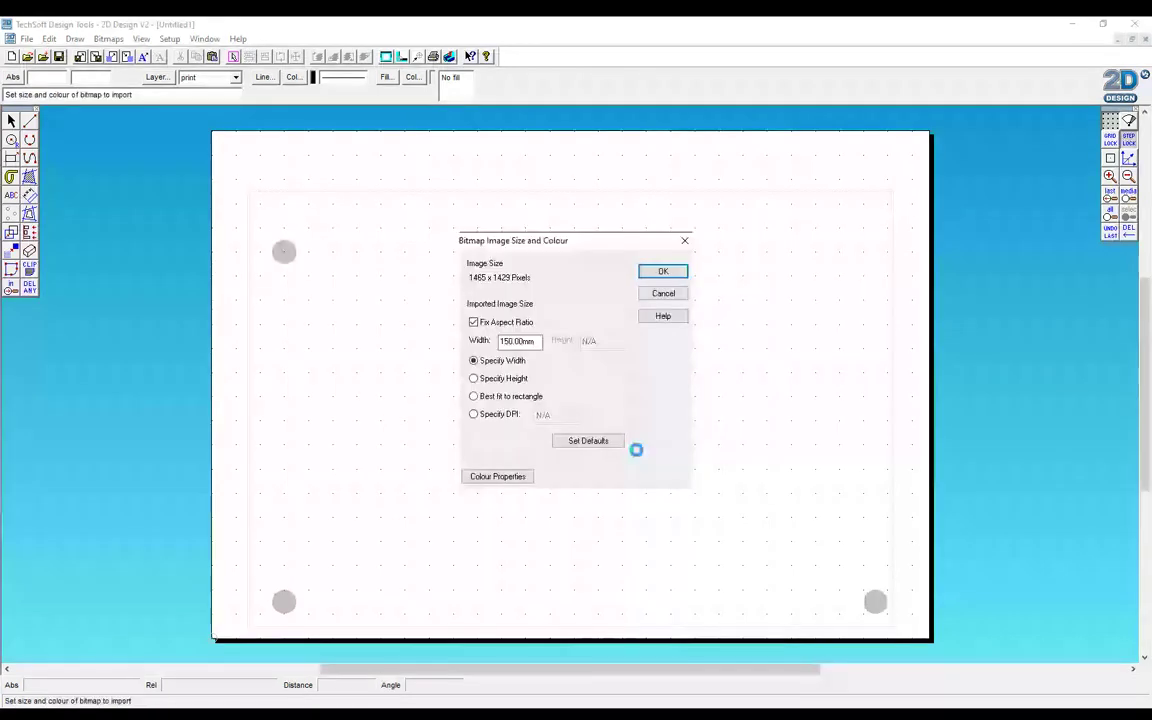
{"action": "double_click", "coordinate": [534, 342]}
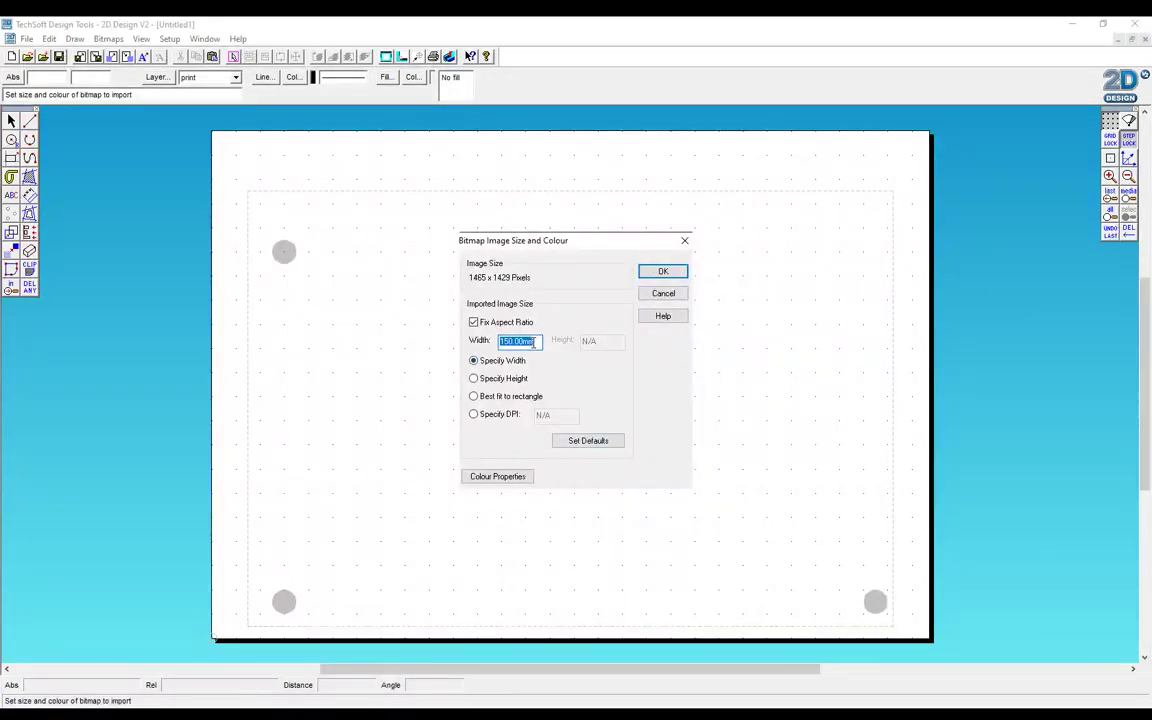
{"action": "type", "text": "125"}
{"action": "left_click", "coordinate": [662, 274]}
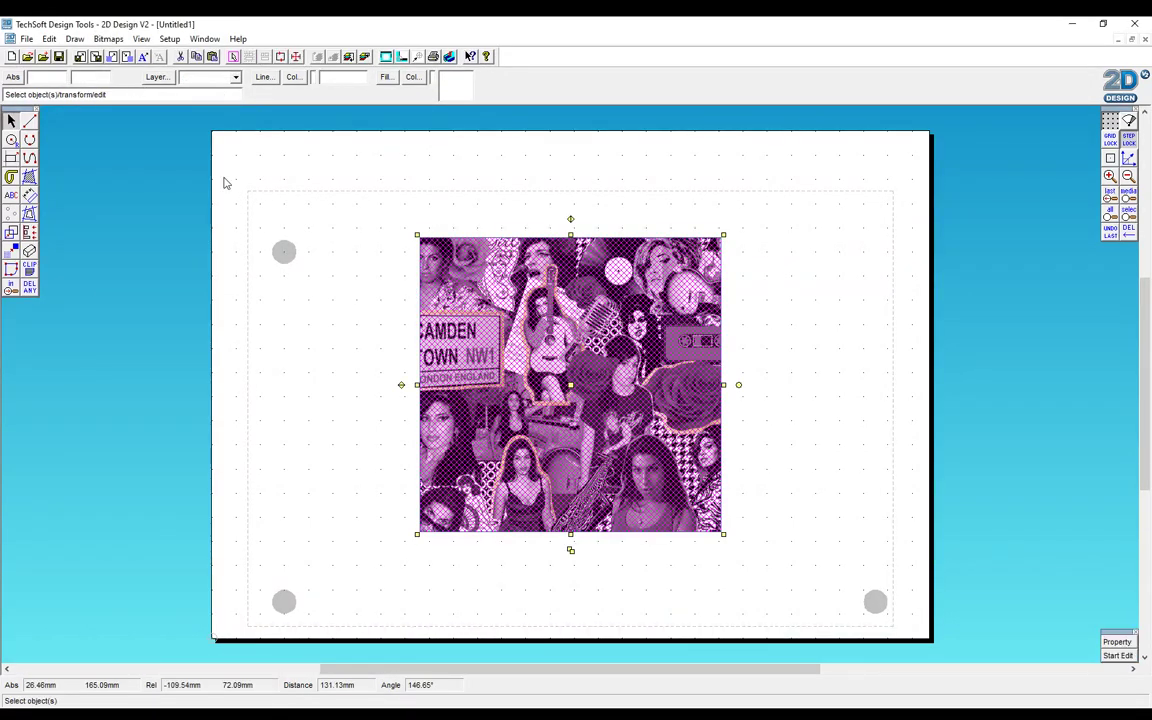
{"action": "left_click", "coordinate": [298, 298]}
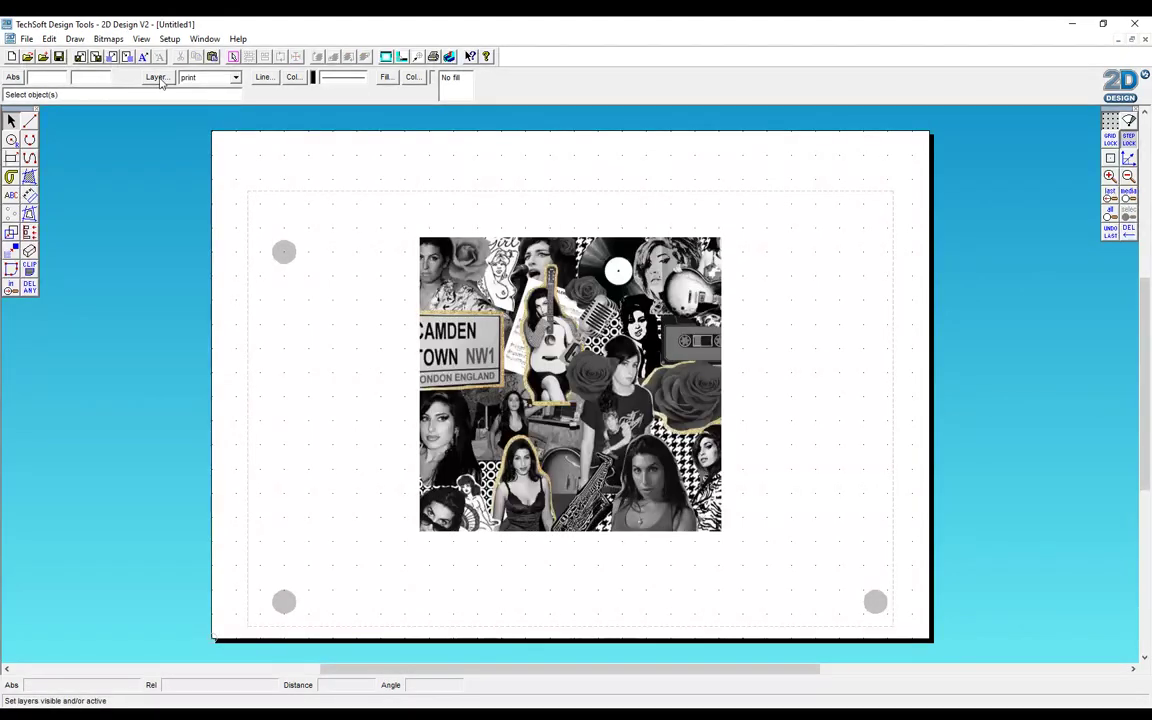
- Make the 'cut' layer visible and active again
{"action": "left_click", "coordinate": [157, 78]}
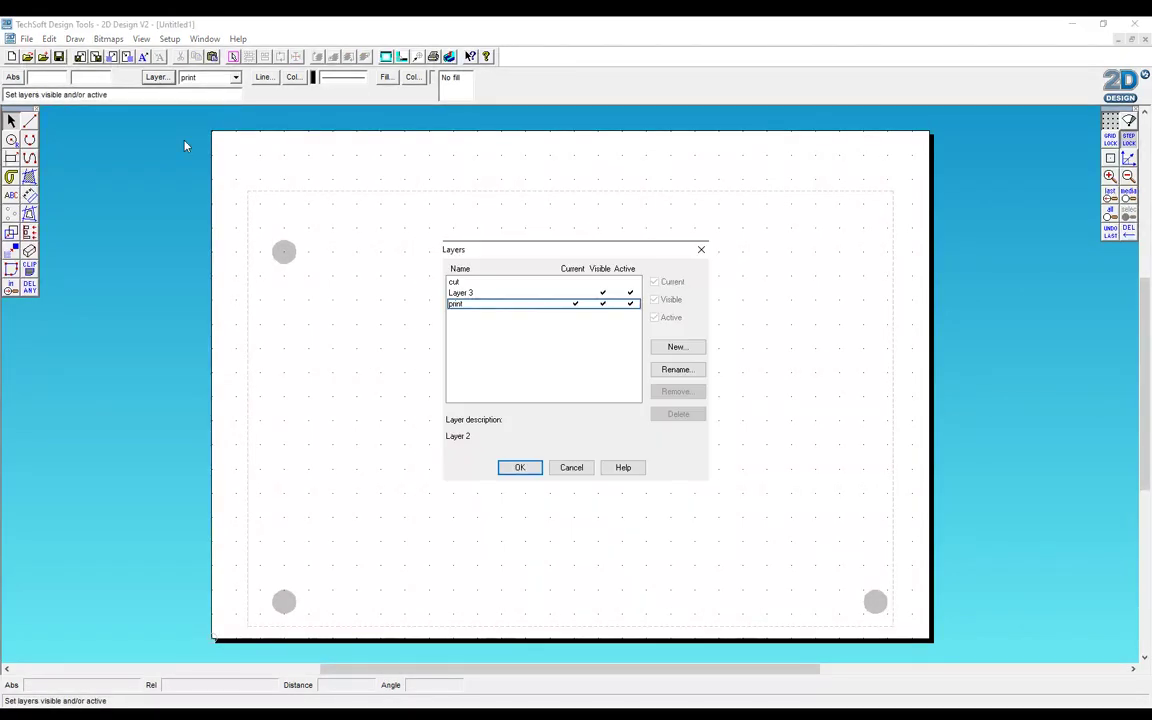
{"action": "left_click", "coordinate": [460, 292]}
{"action": "left_click", "coordinate": [455, 282]}
{"action": "left_click", "coordinate": [655, 300]}
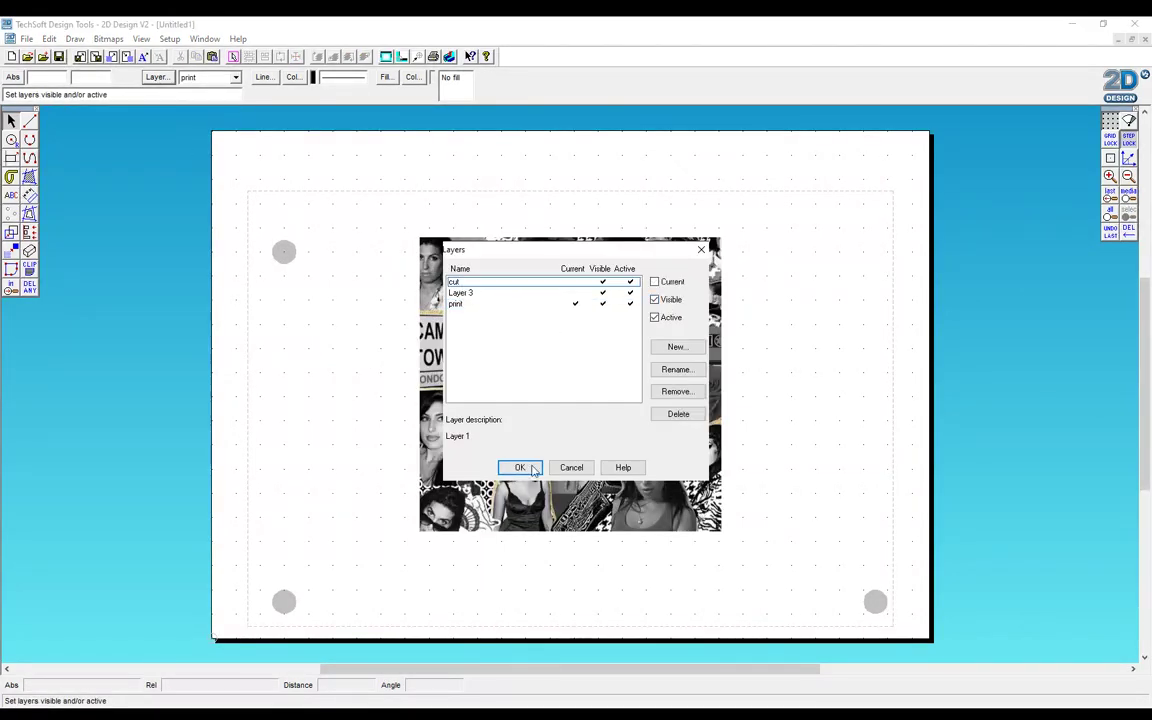
{"action": "key", "text": "Return"}
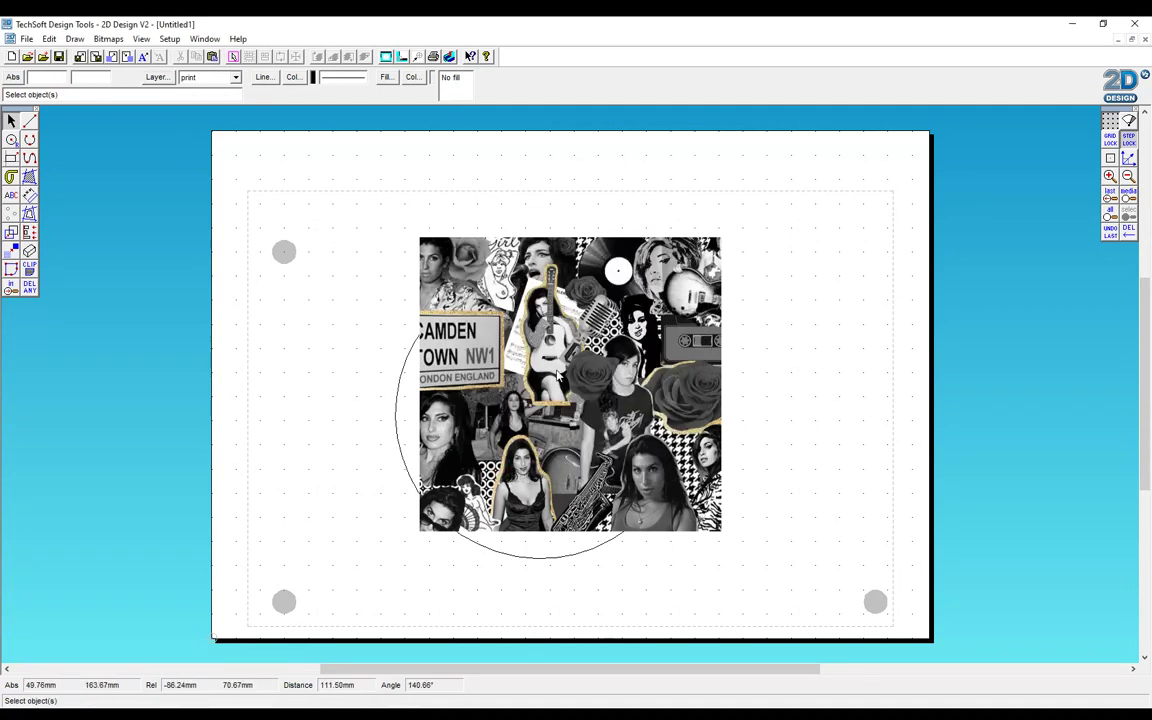
- Snap the collage's centre to the circle centre and nudge it slightly upward
{"action": "left_click", "coordinate": [613, 404]}
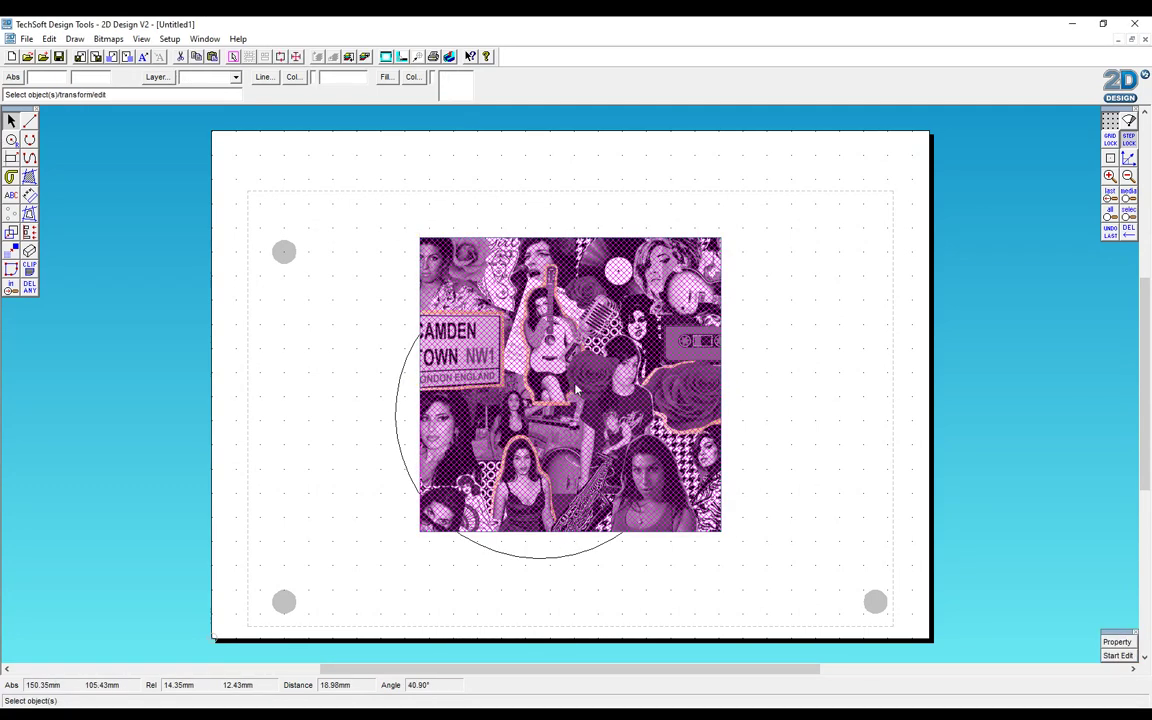
{"action": "left_click", "coordinate": [570, 385]}
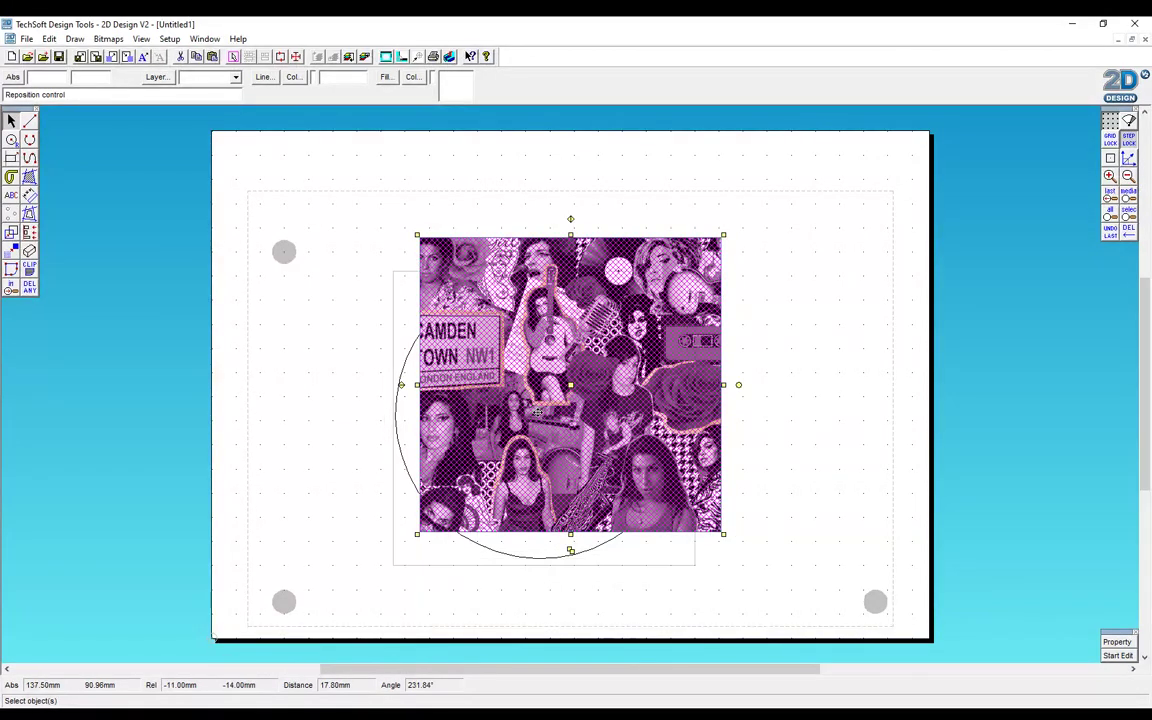
{"action": "left_click", "coordinate": [541, 418]}
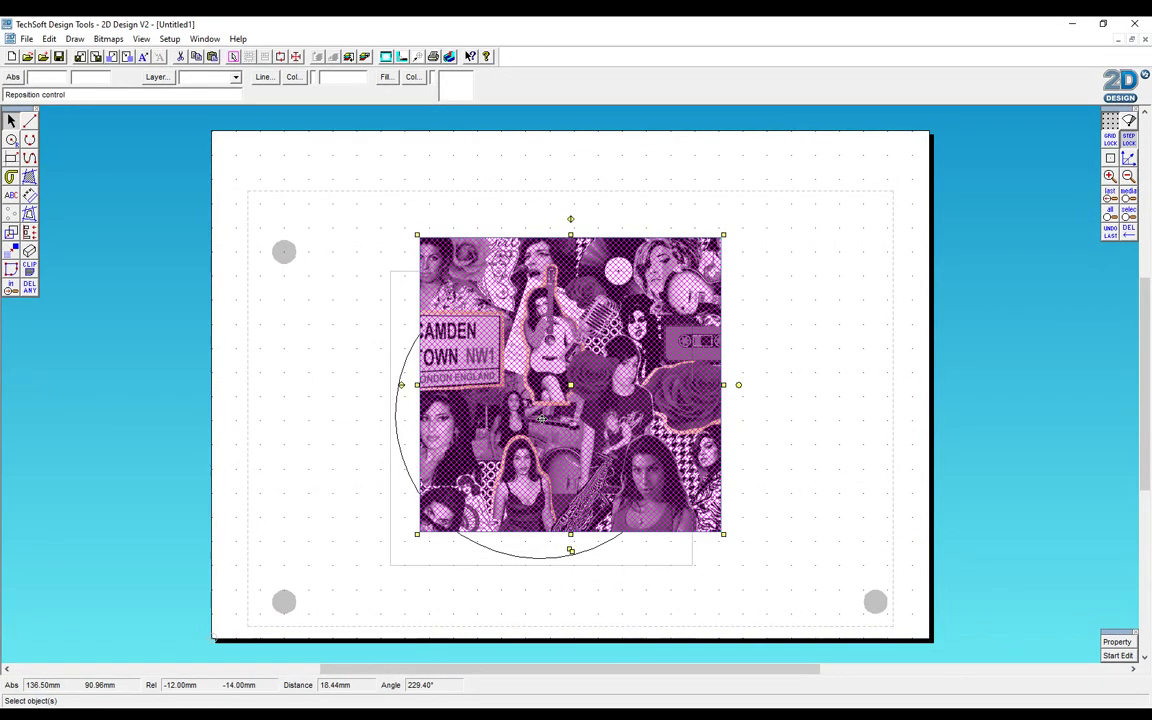
{"action": "left_click", "coordinate": [541, 418]}
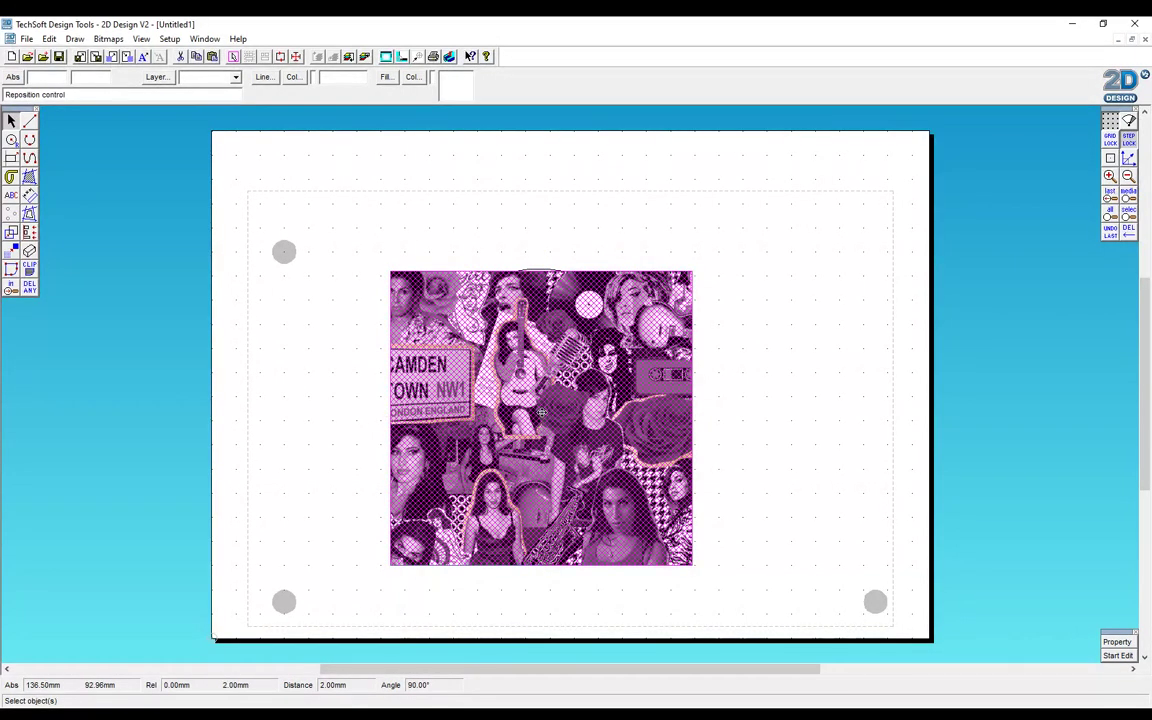
{"action": "left_click_drag", "start_coordinate": [541, 413], "coordinate": [541, 408]}
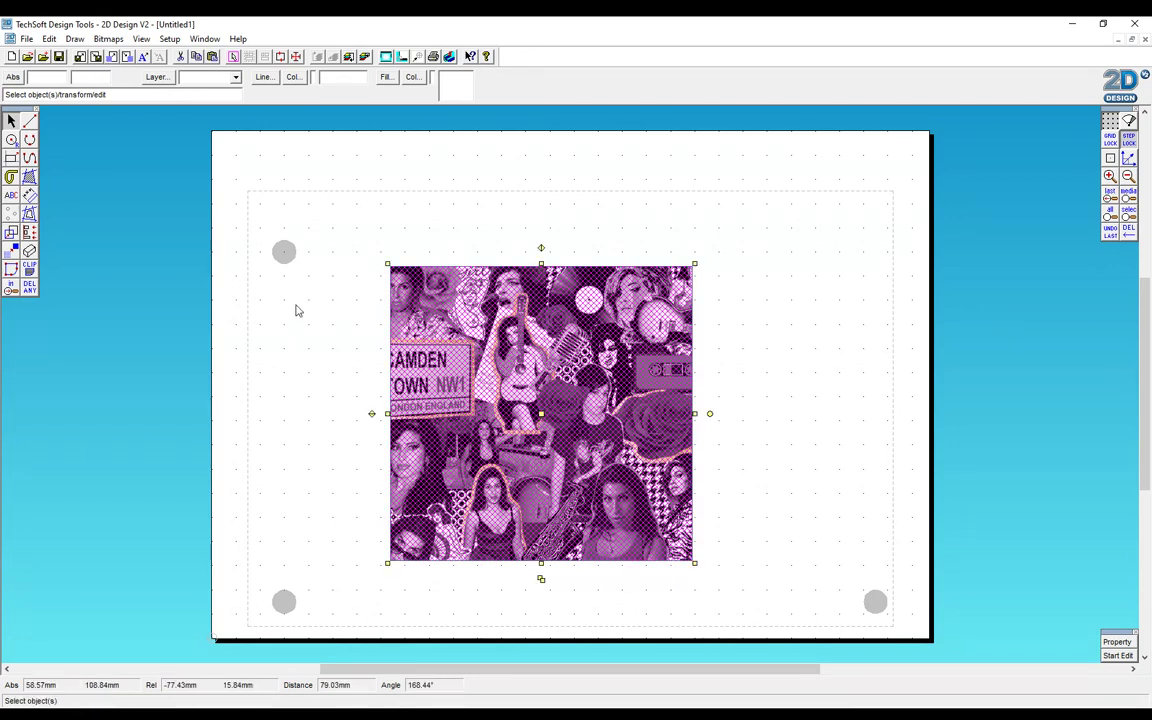
{"action": "left_click", "coordinate": [352, 380]}
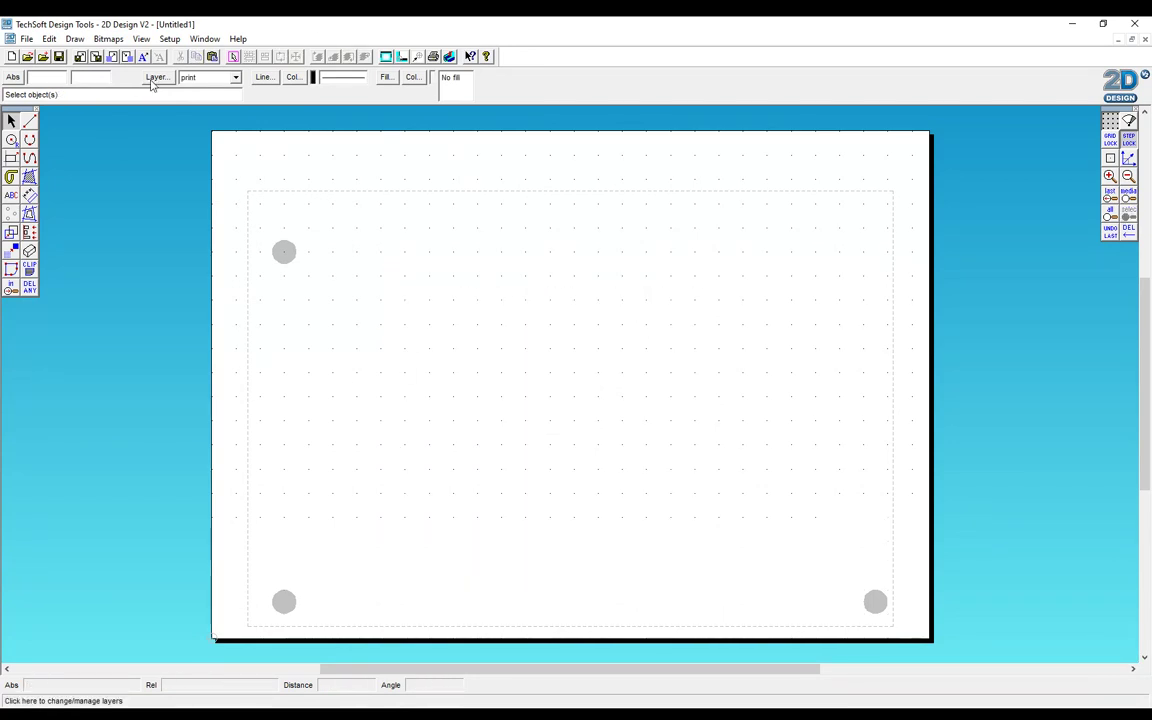
- Hide the 'cut' layer's circle outline so only the collage prints
{"action": "left_click", "coordinate": [153, 79]}
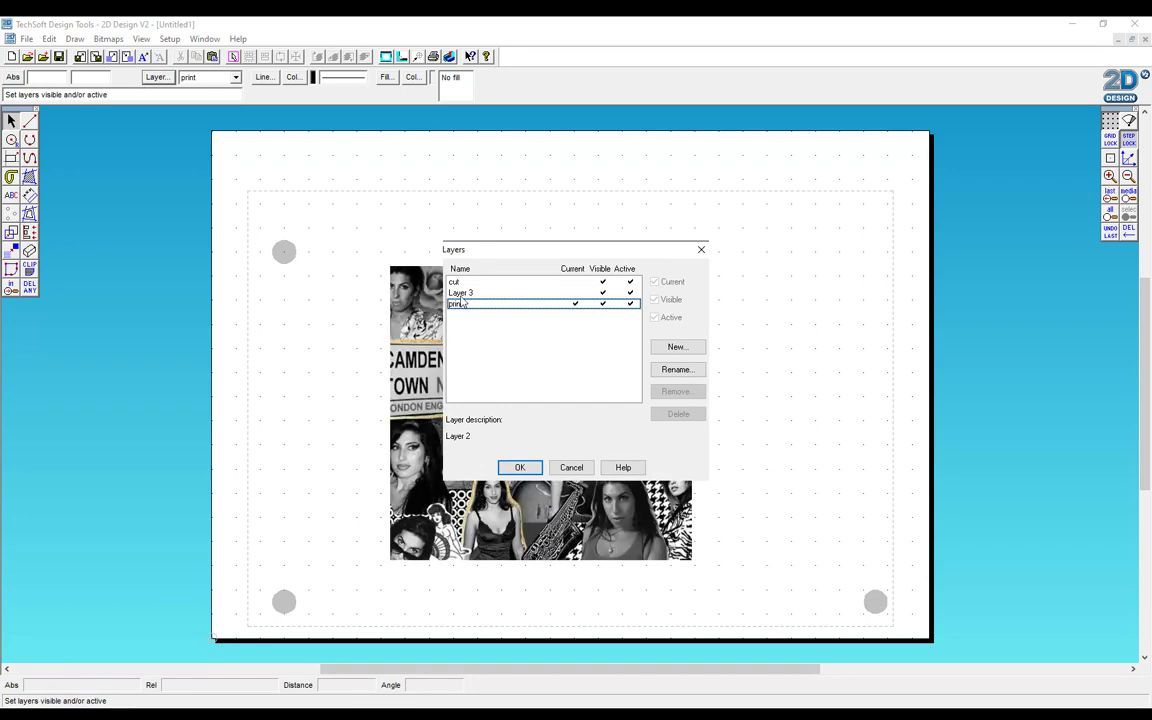
{"action": "left_click", "coordinate": [458, 283]}
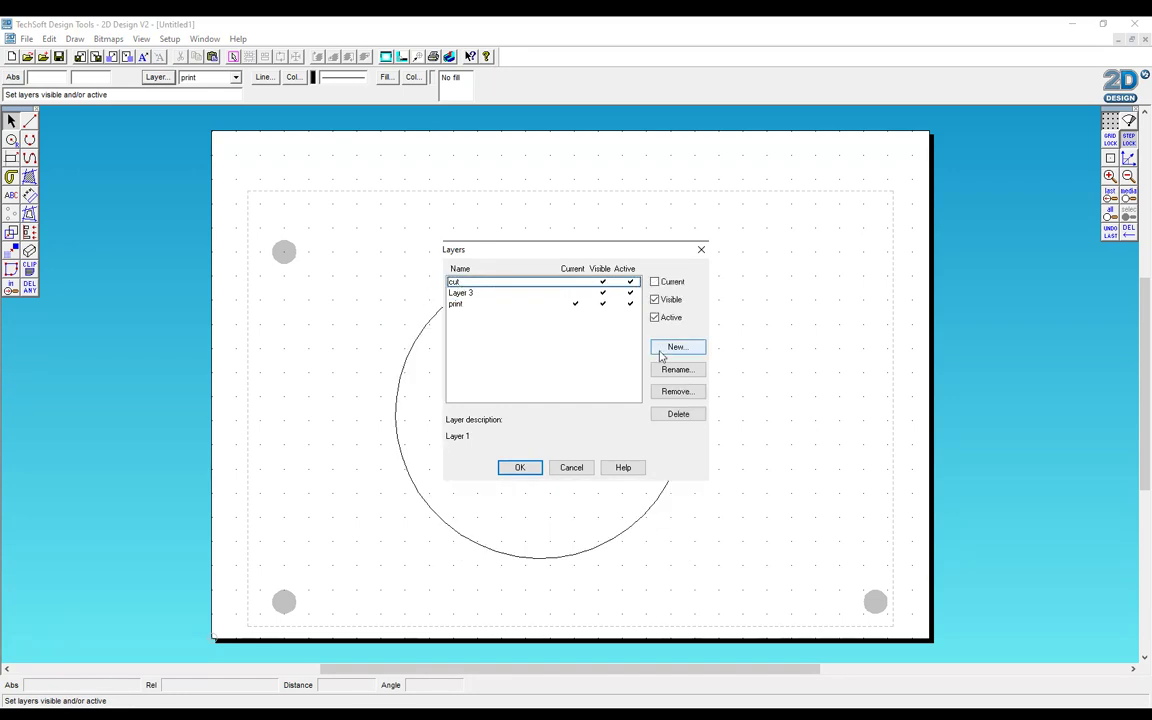
{"action": "left_click", "coordinate": [655, 300]}
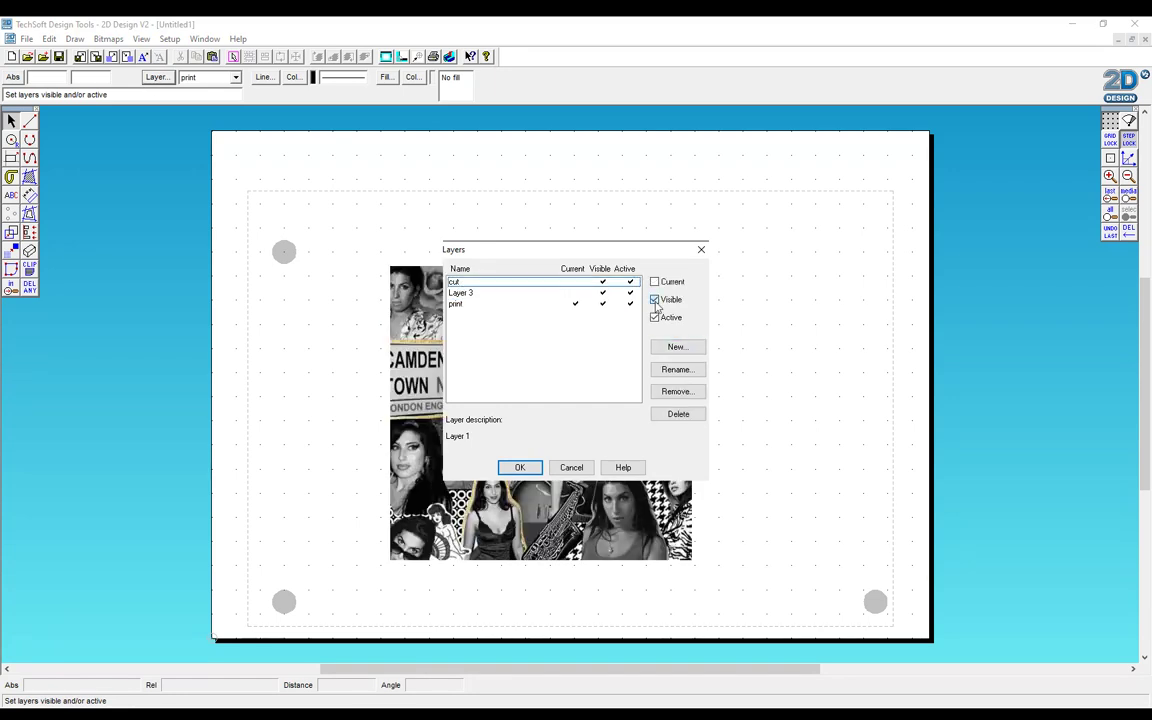
{"action": "left_click", "coordinate": [520, 467]}
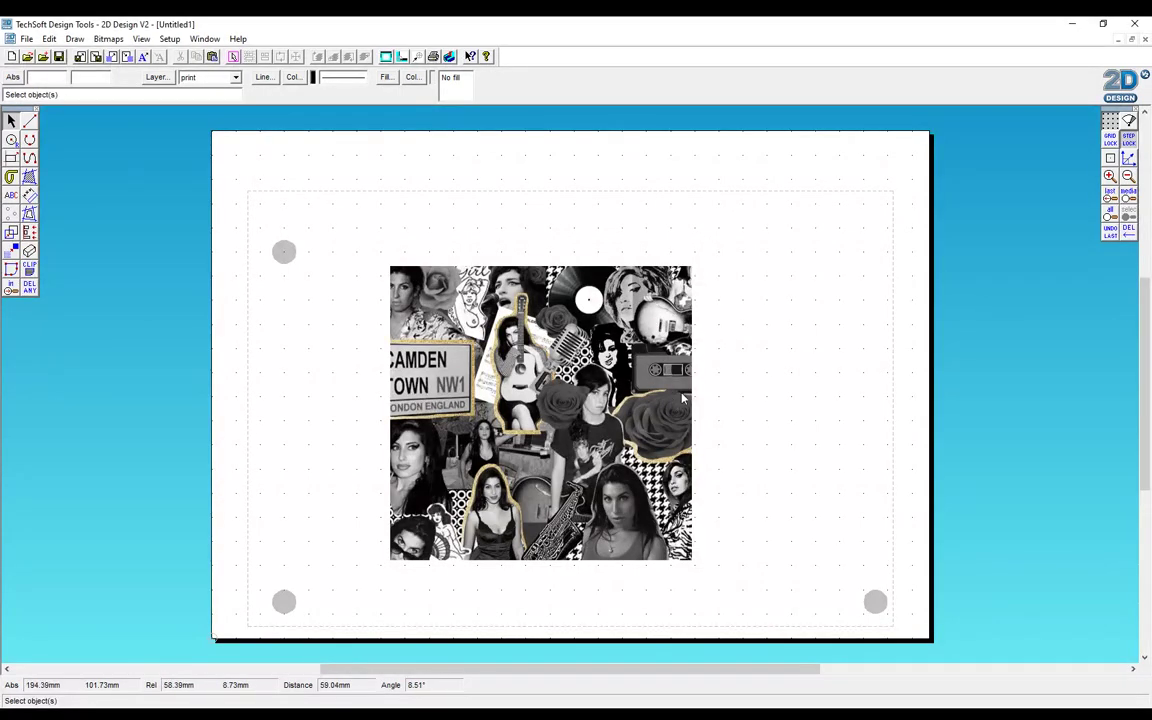